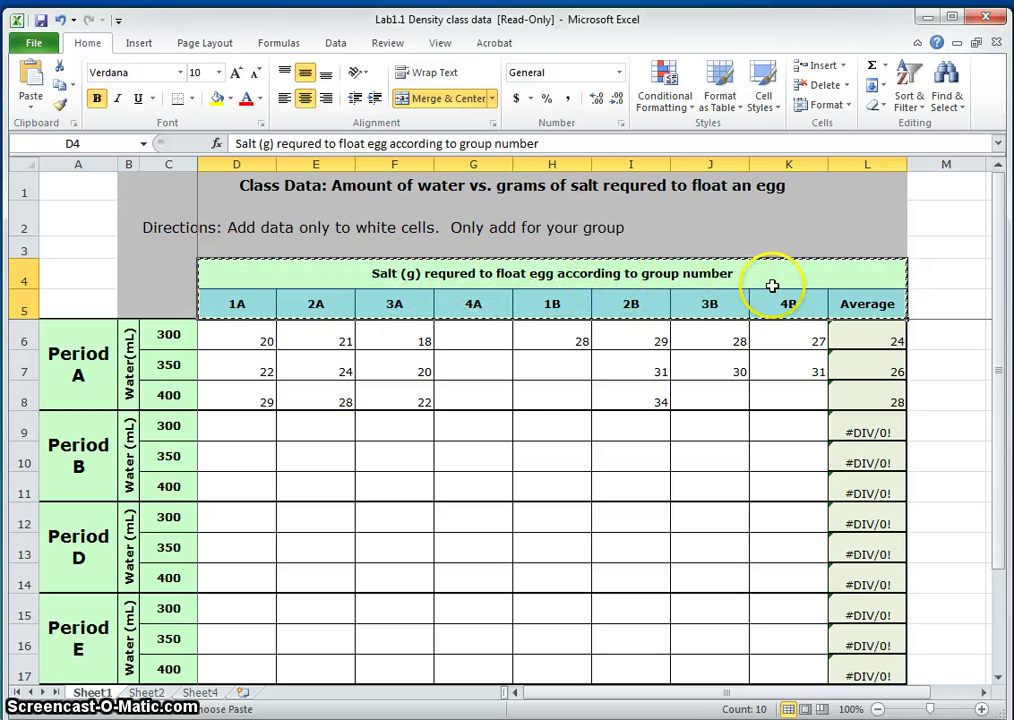
- Examine the Period A data rows on Sheet1, and the averages table and water versus salt chart on Sheet2
click(478, 401)
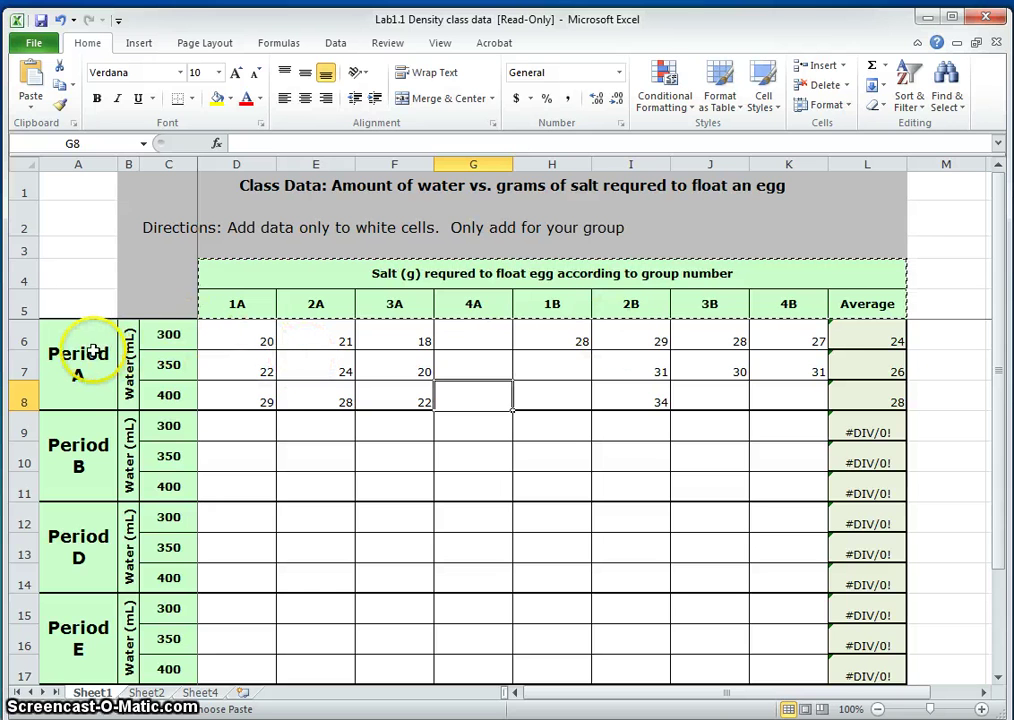
click(84, 366)
drag(84, 366, 863, 369)
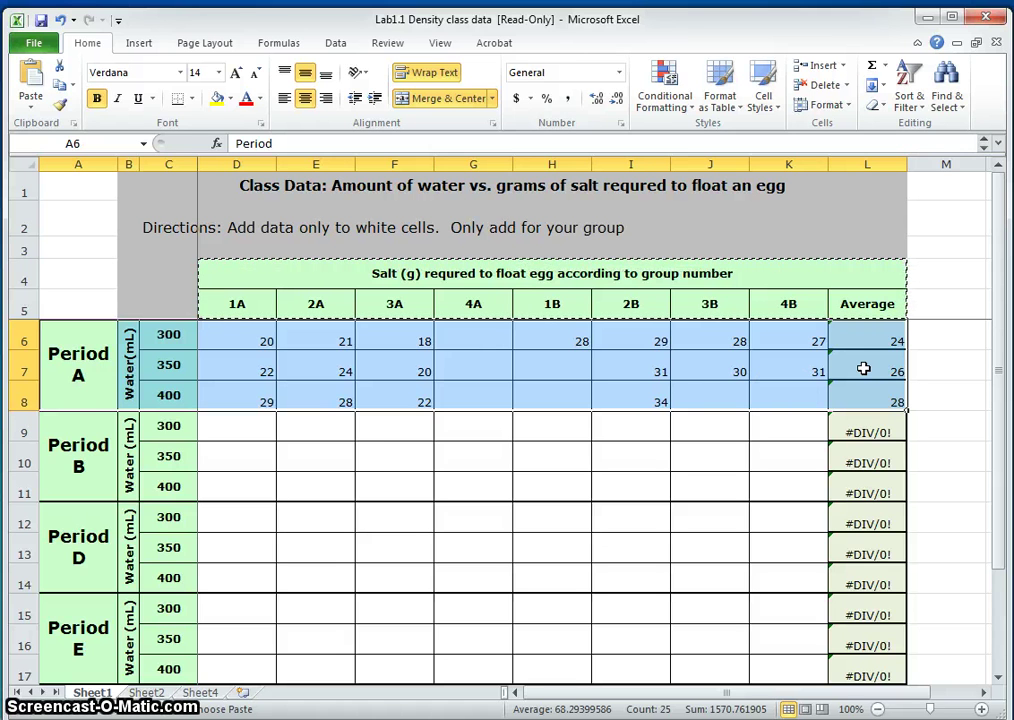
click(374, 435)
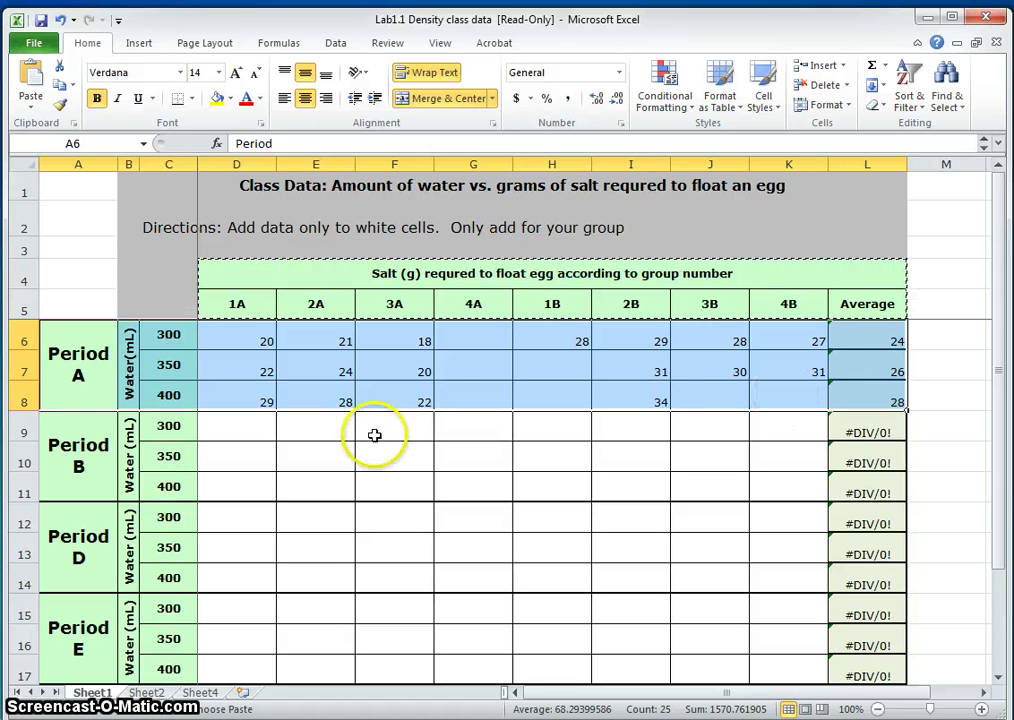
click(327, 478)
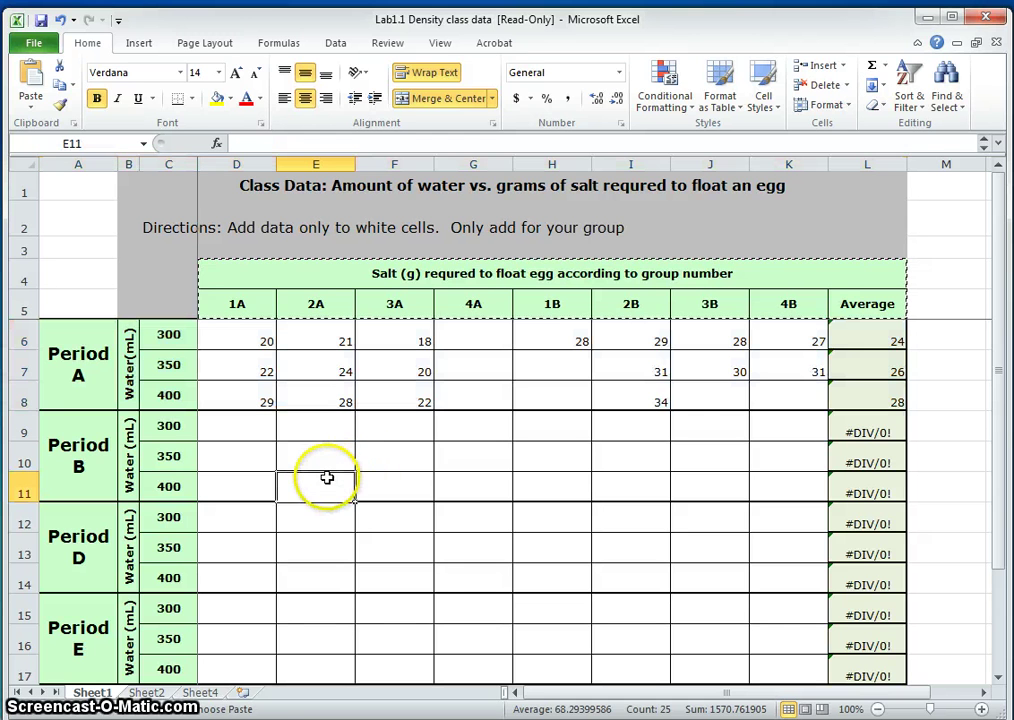
click(203, 693)
click(145, 693)
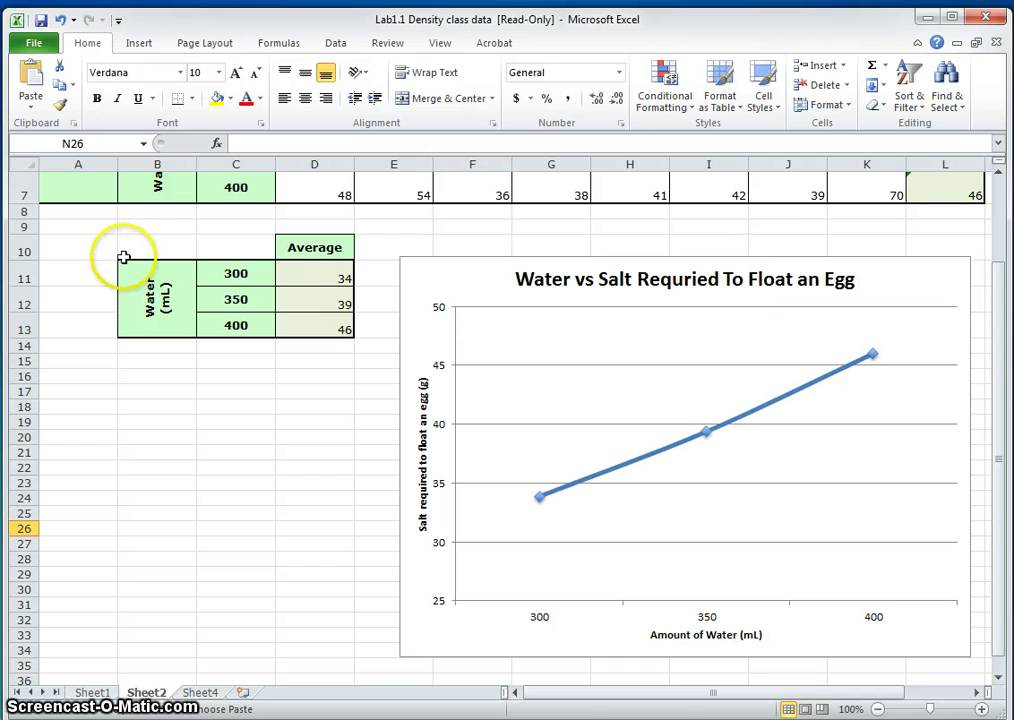
drag(149, 245, 312, 345)
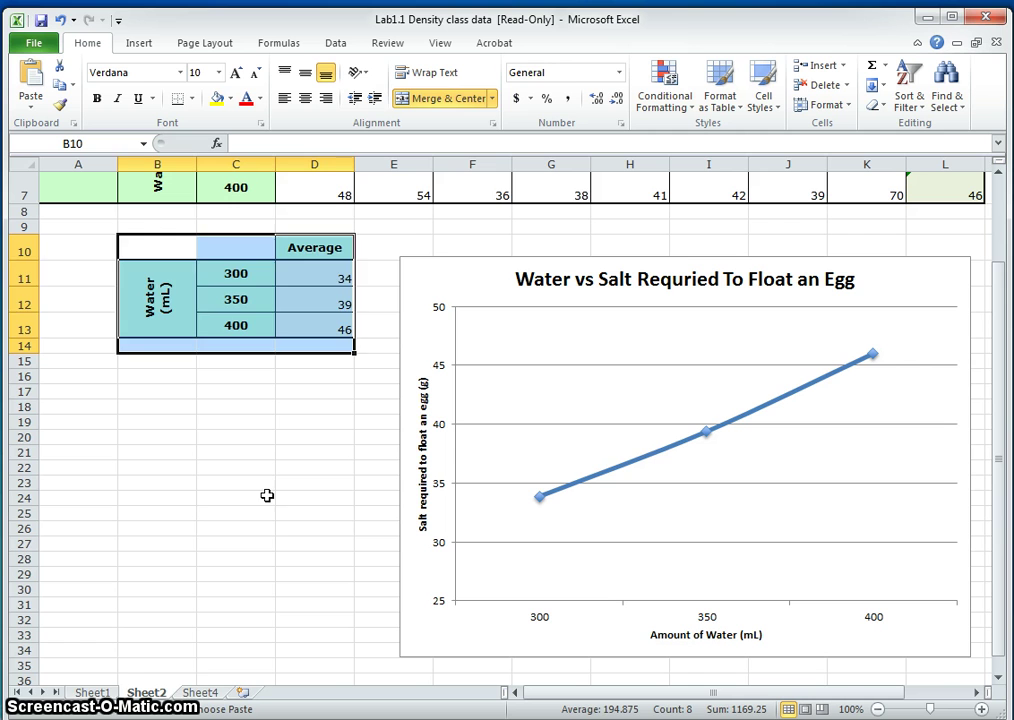
click(267, 495)
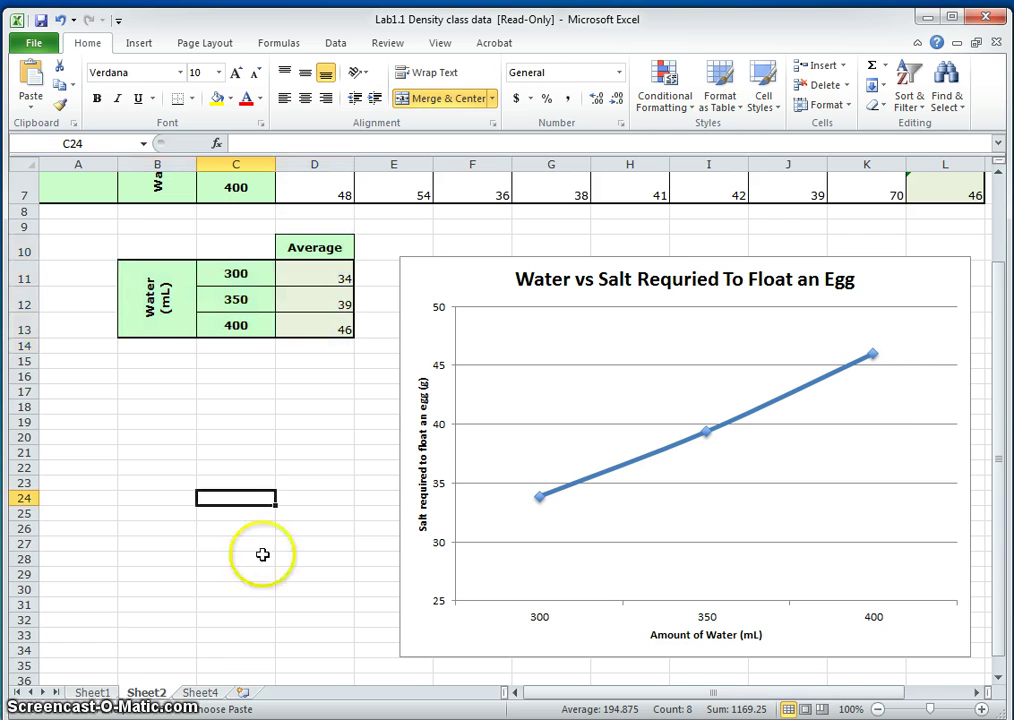
- Add a new worksheet and copy the Period A rows, A6:L8 on Sheet1, into it starting at cell A4
click(244, 693)
click(94, 692)
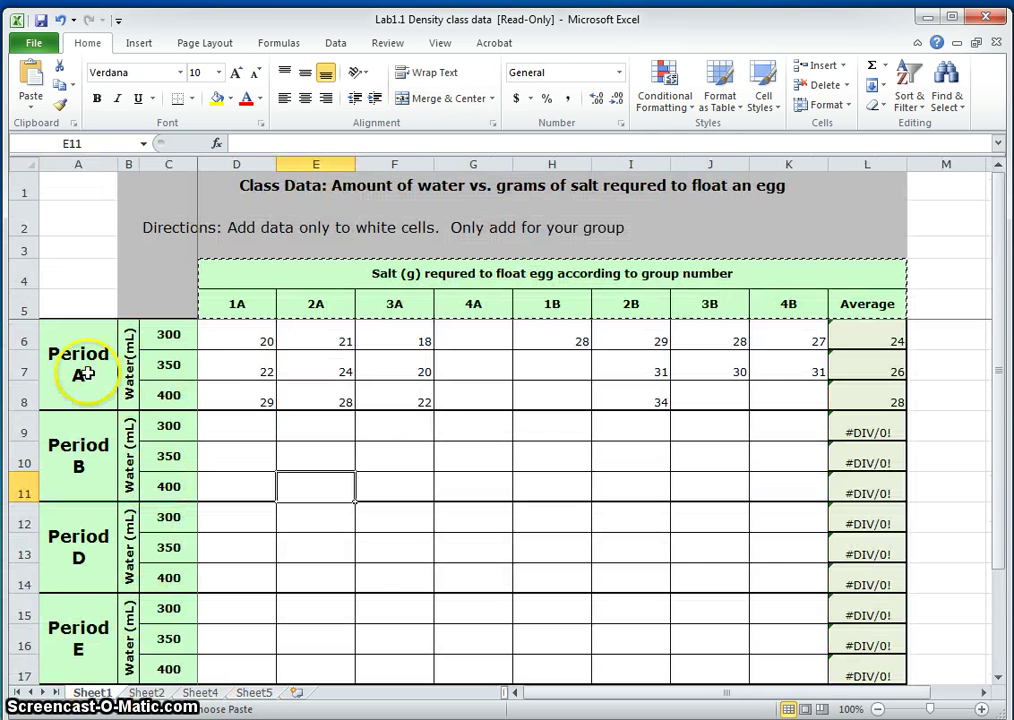
drag(88, 373, 877, 387)
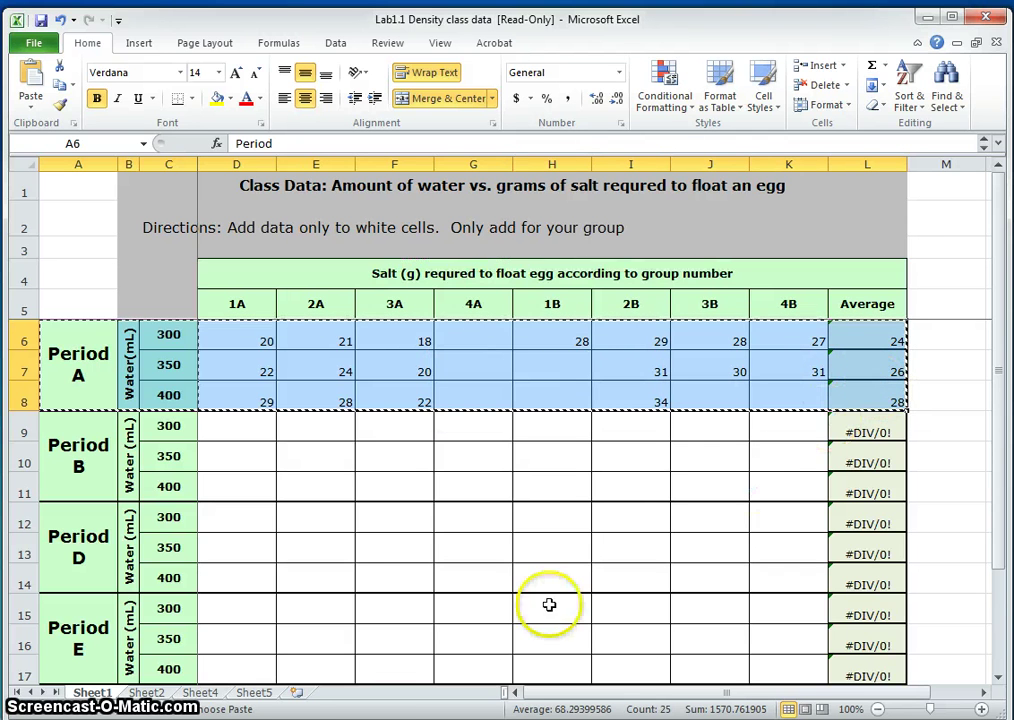
key(ctrl+c)
click(248, 694)
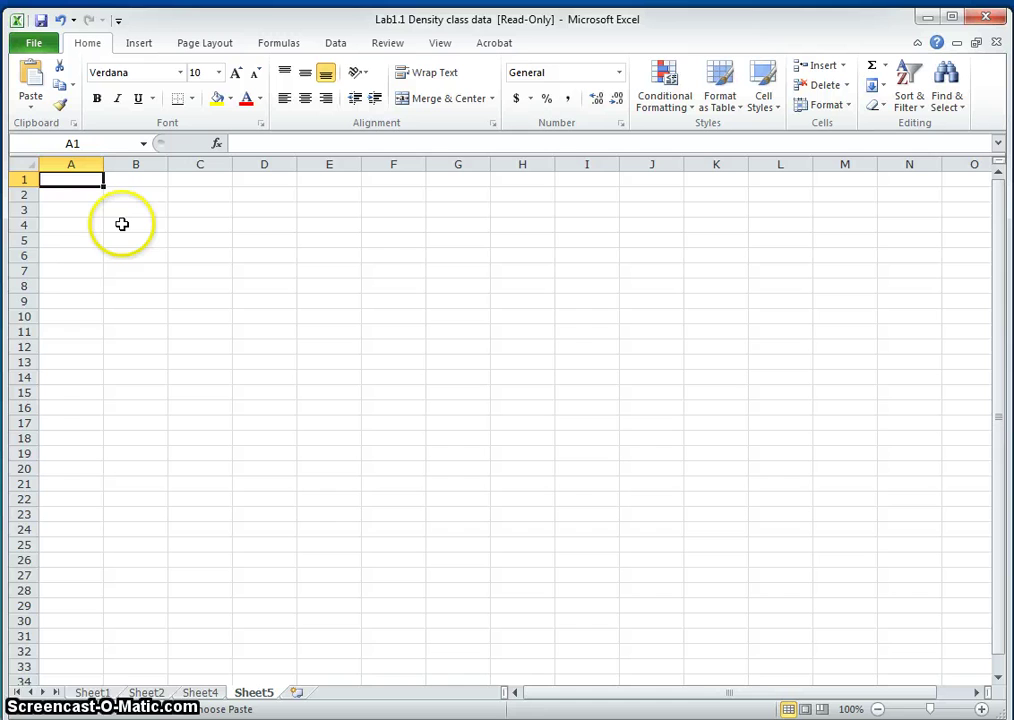
click(91, 225)
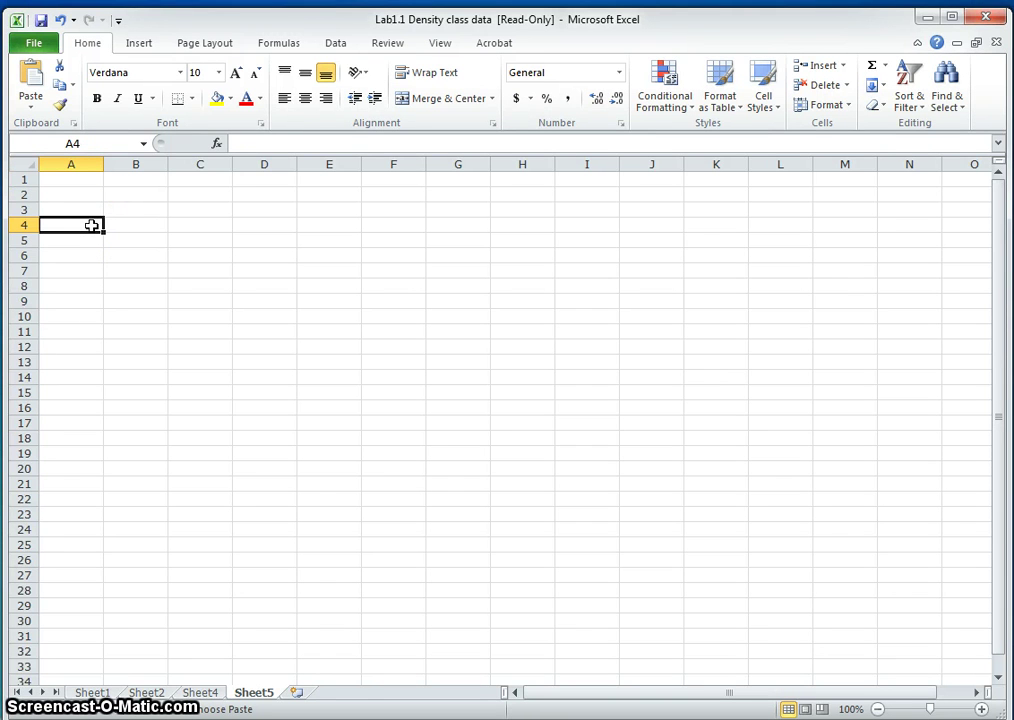
key(ctrl+v)
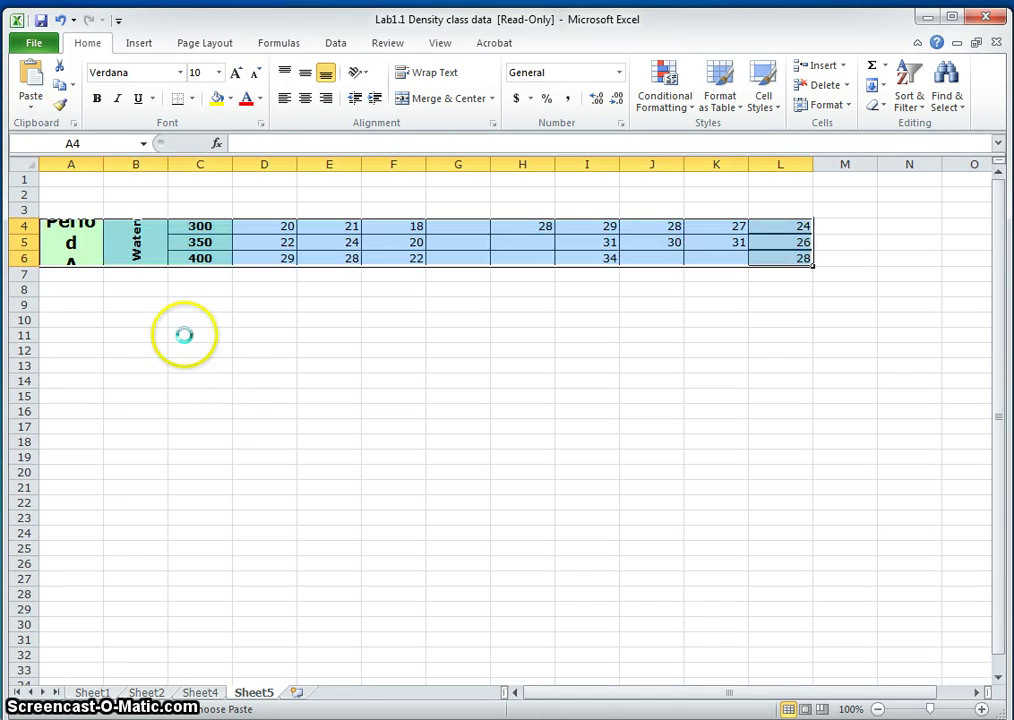
- Copy the salt title and group-number header rows, D4:L5 on Sheet1, to cell D2 of Sheet5 above the Period A data
click(92, 692)
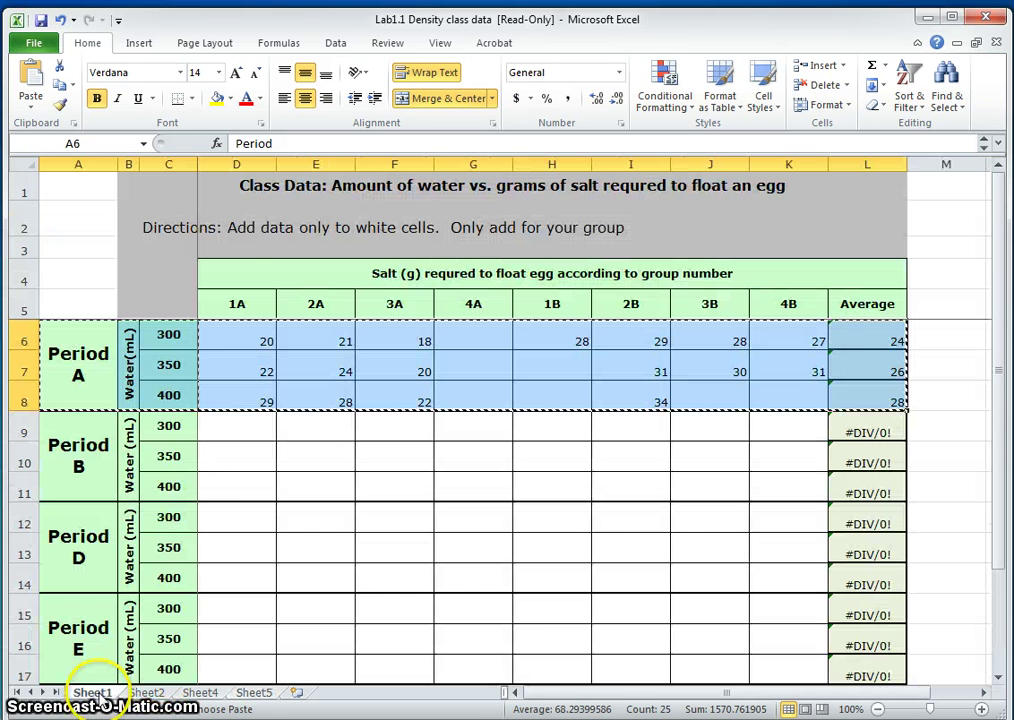
click(254, 455)
drag(248, 288, 690, 314)
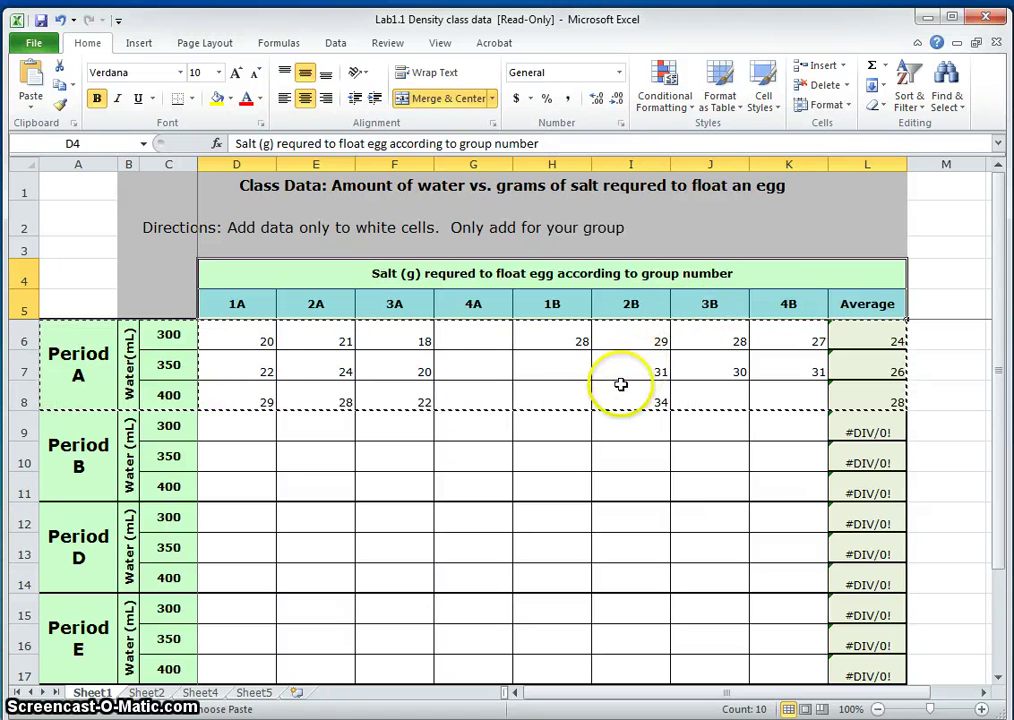
click(258, 693)
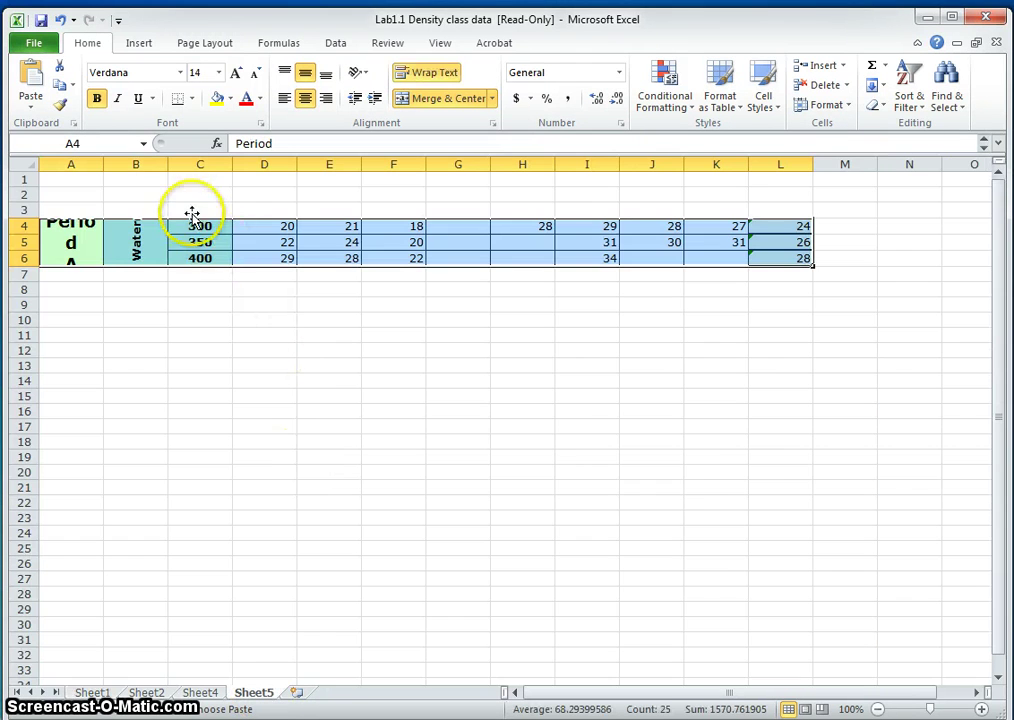
click(260, 198)
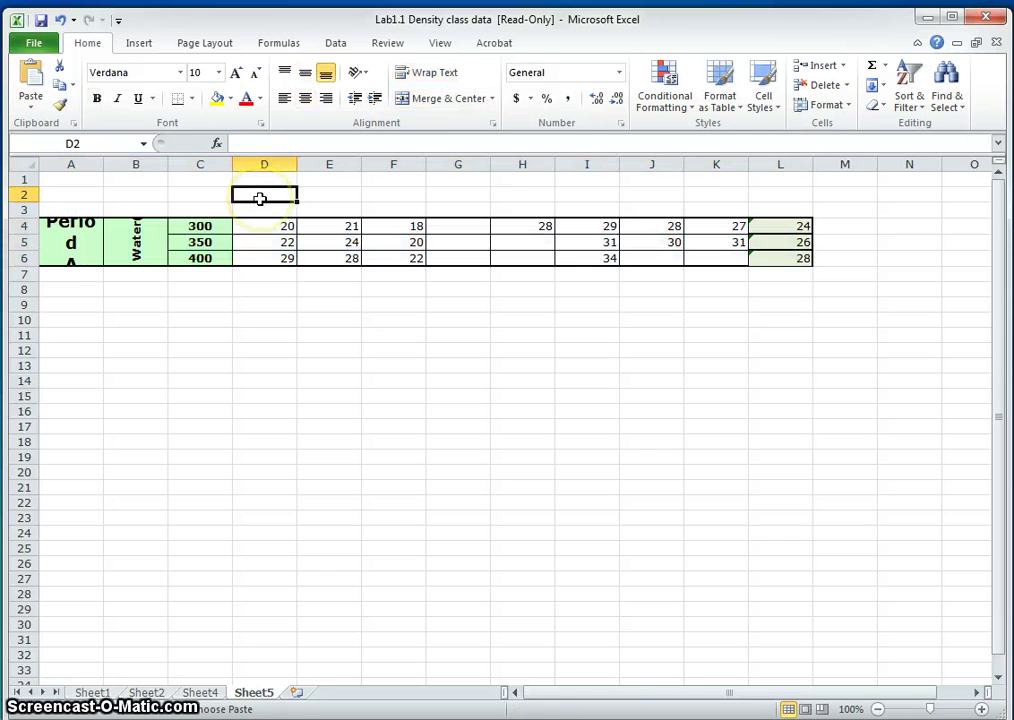
key(ctrl+v)
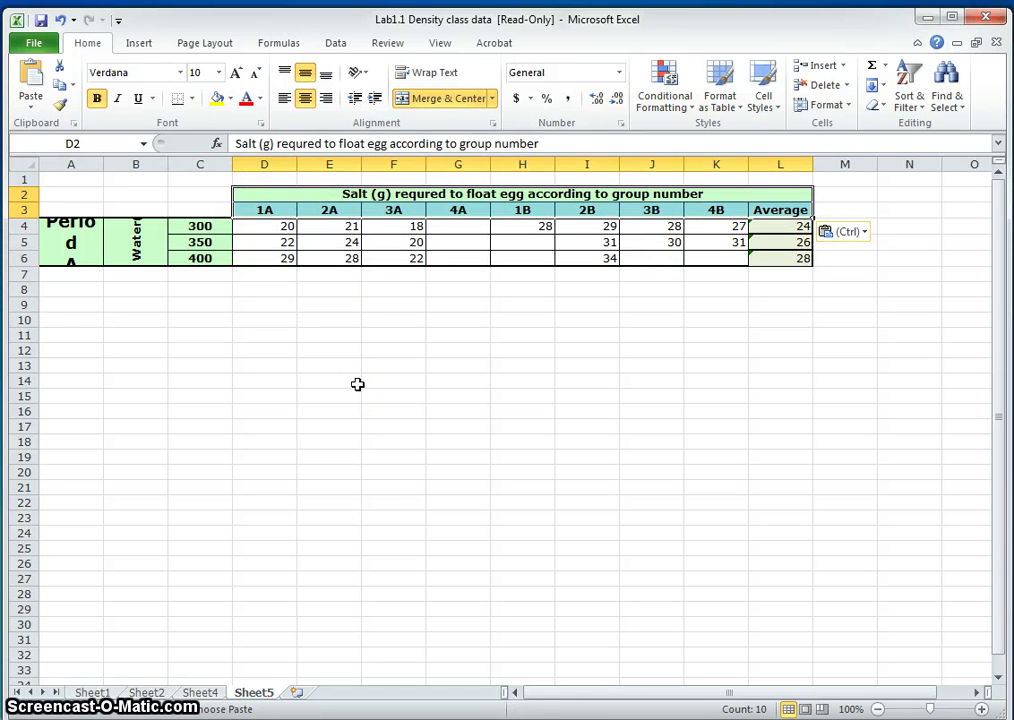
click(357, 384)
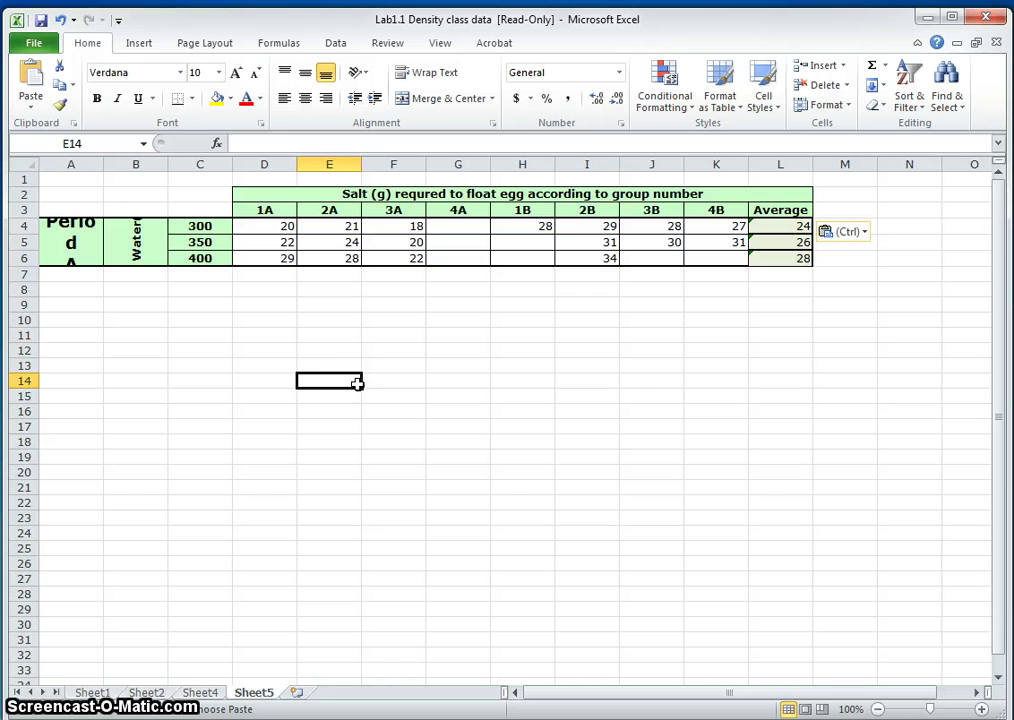
- Increase the height of rows 2 through 6 together so the vertical Water(mL) label fits completely
click(24, 194)
drag(24, 194, 24, 260)
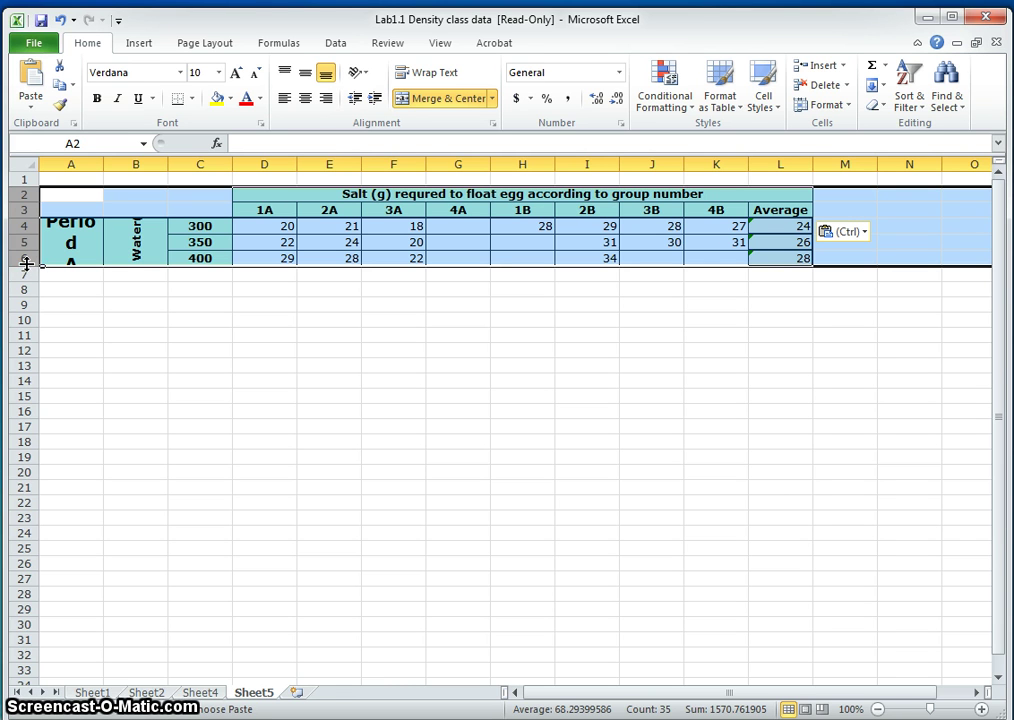
drag(28, 266, 27, 273)
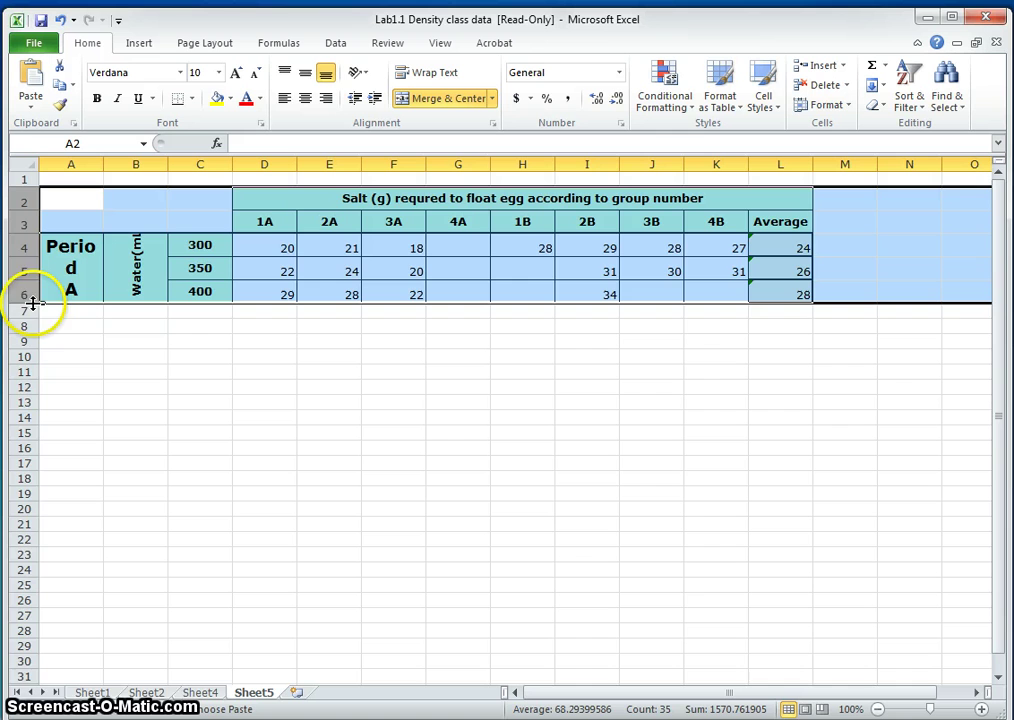
drag(27, 302, 26, 308)
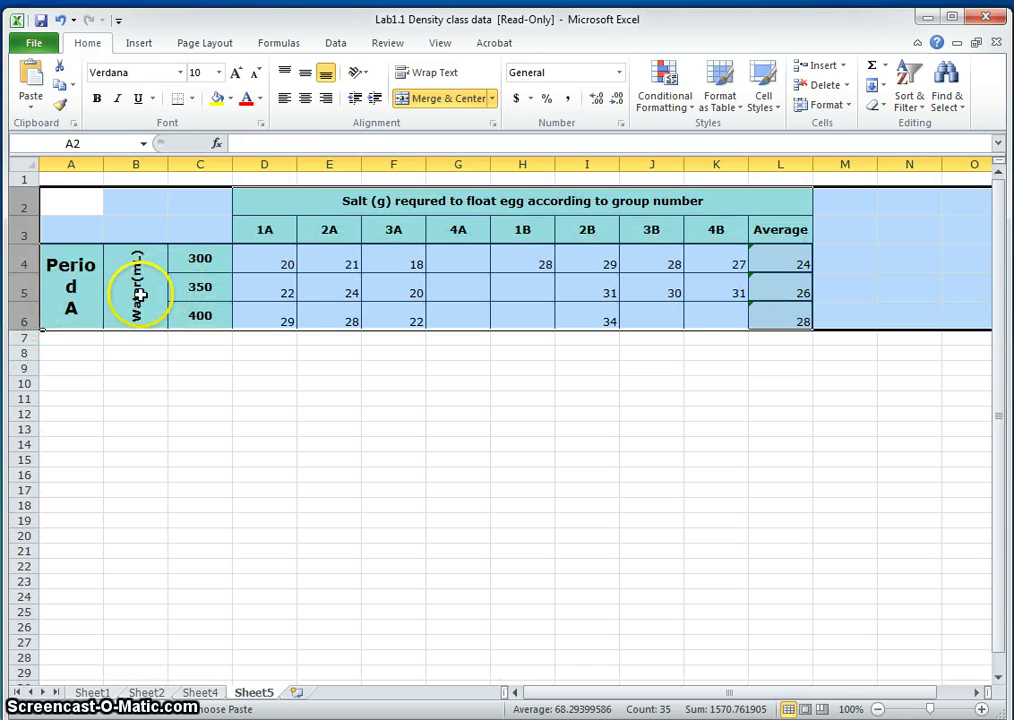
click(138, 290)
click(73, 318)
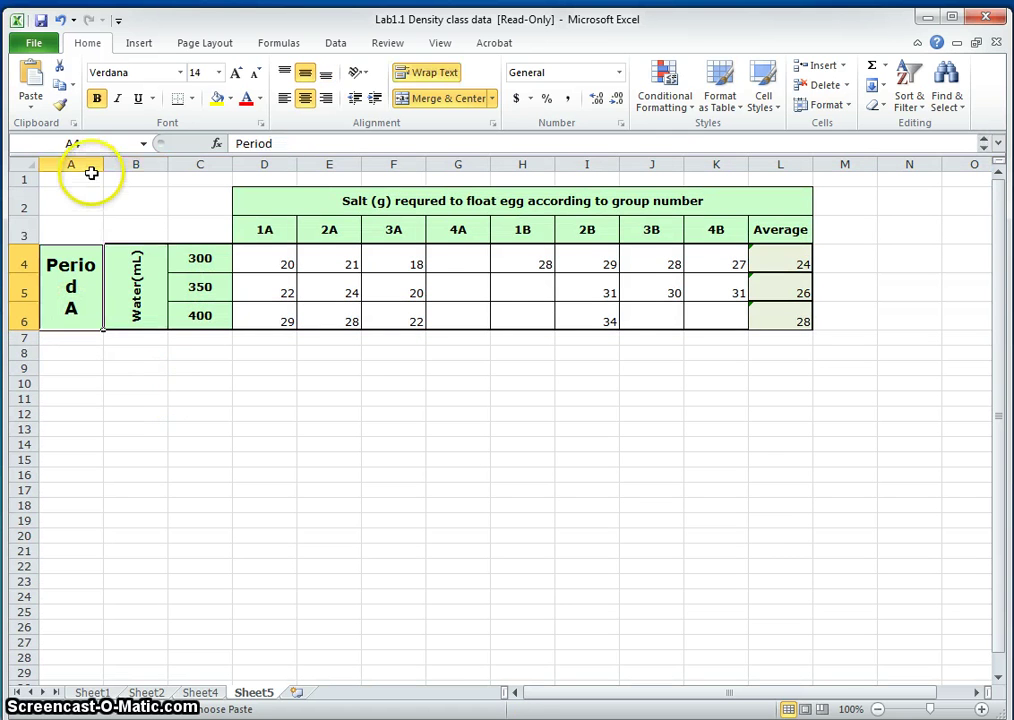
click(80, 164)
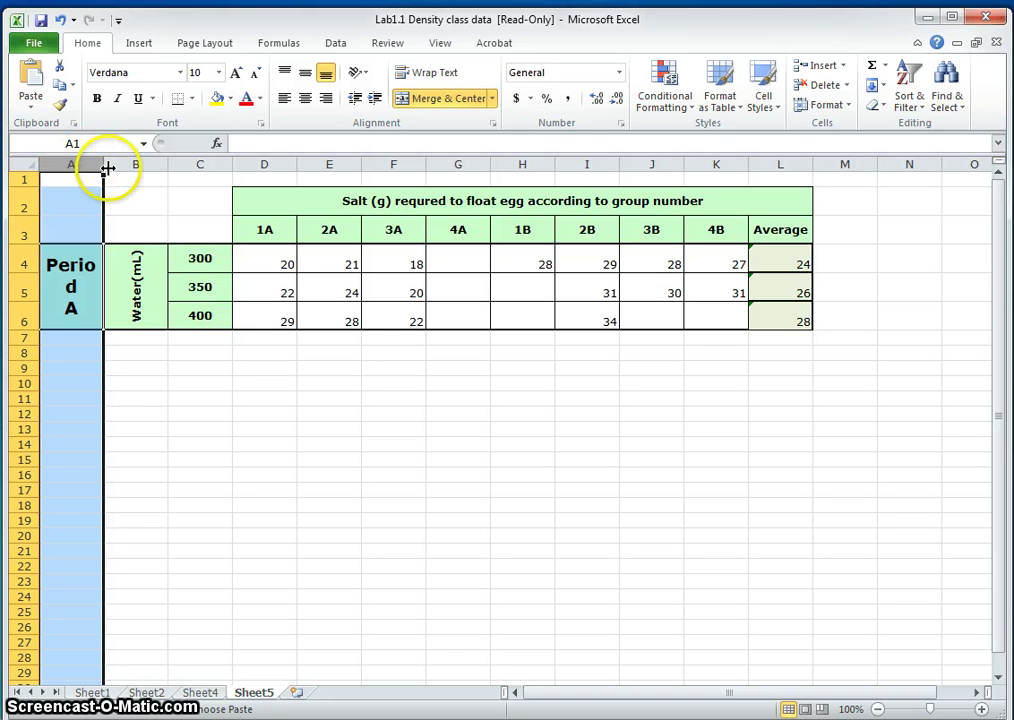
drag(102, 168, 111, 172)
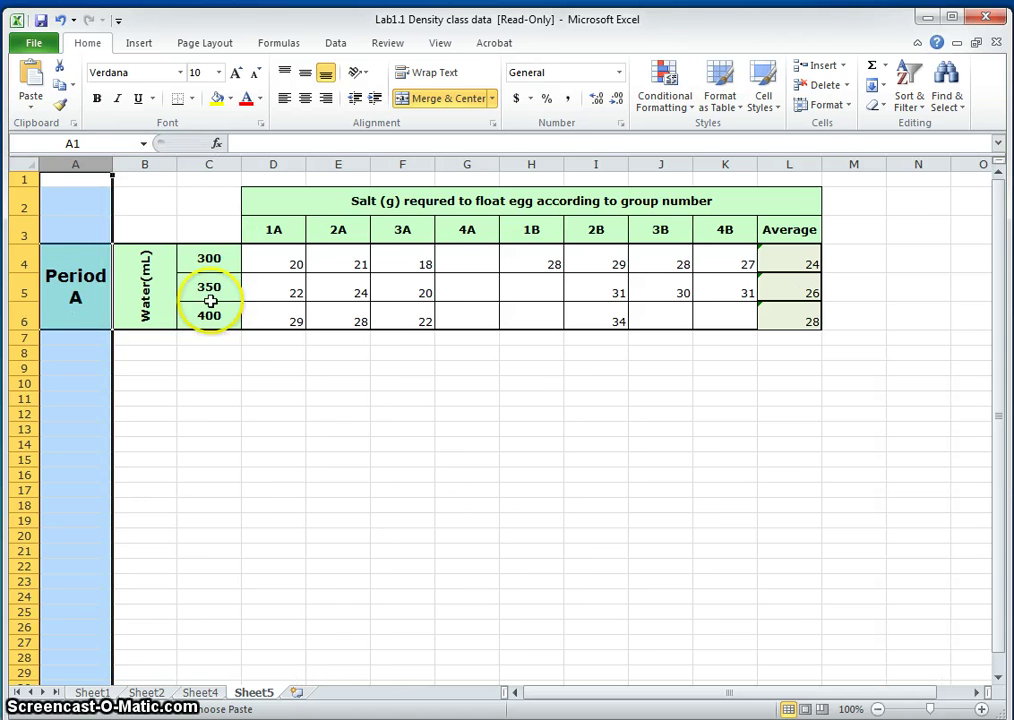
click(423, 519)
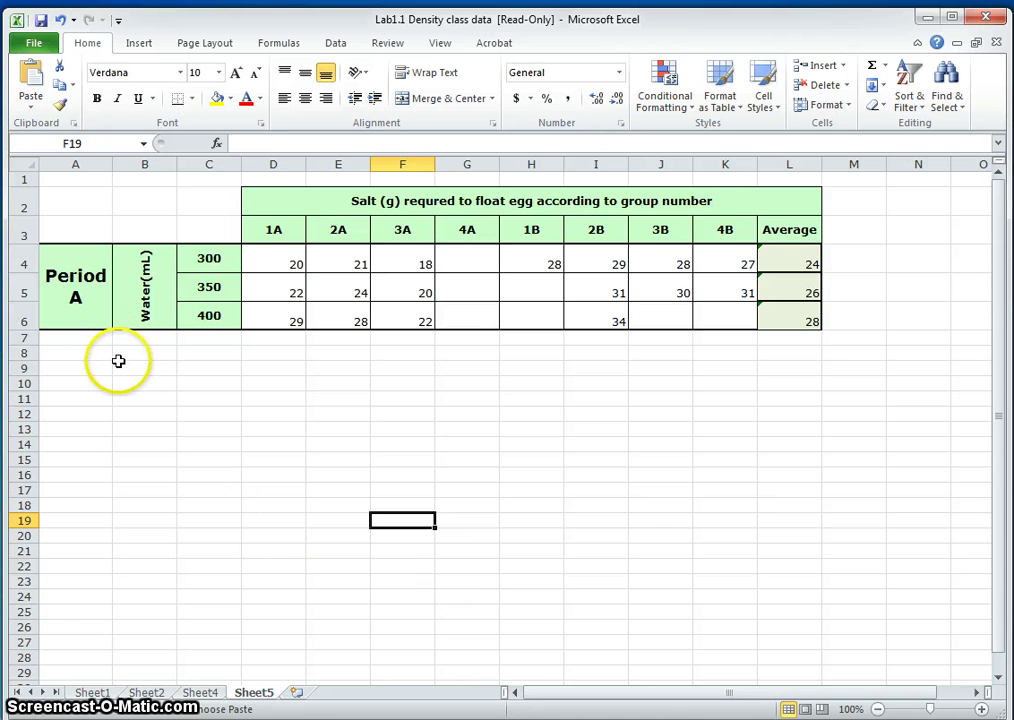
key(ctrl+z)
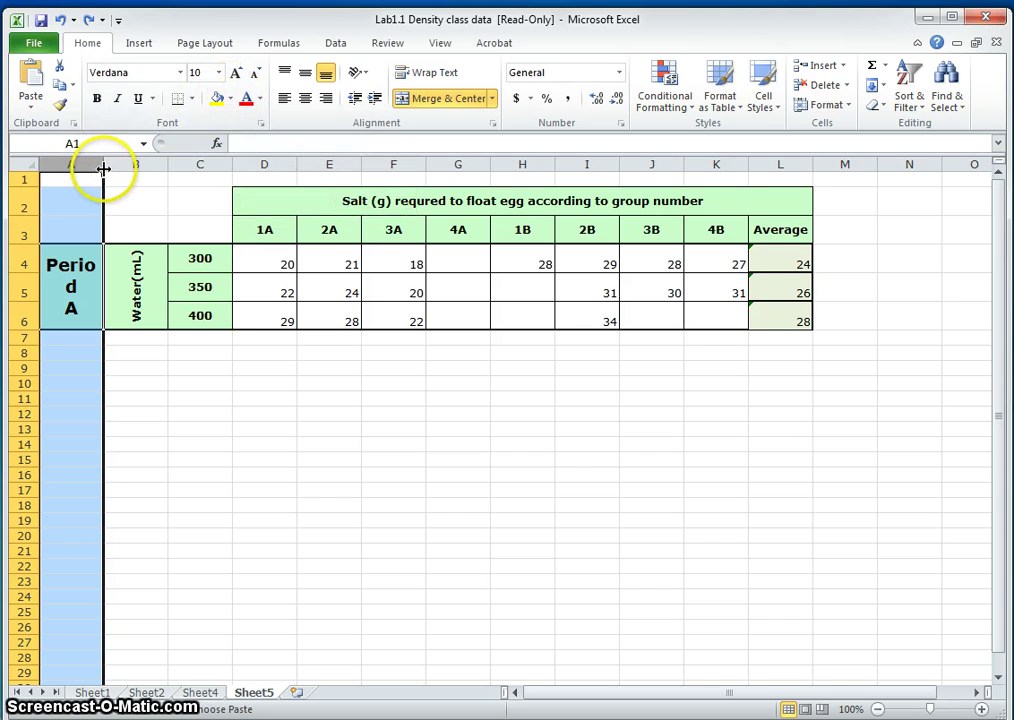
- Widen column A so the word "Period" in the Period A label fits on one line
drag(103, 170, 114, 169)
click(321, 484)
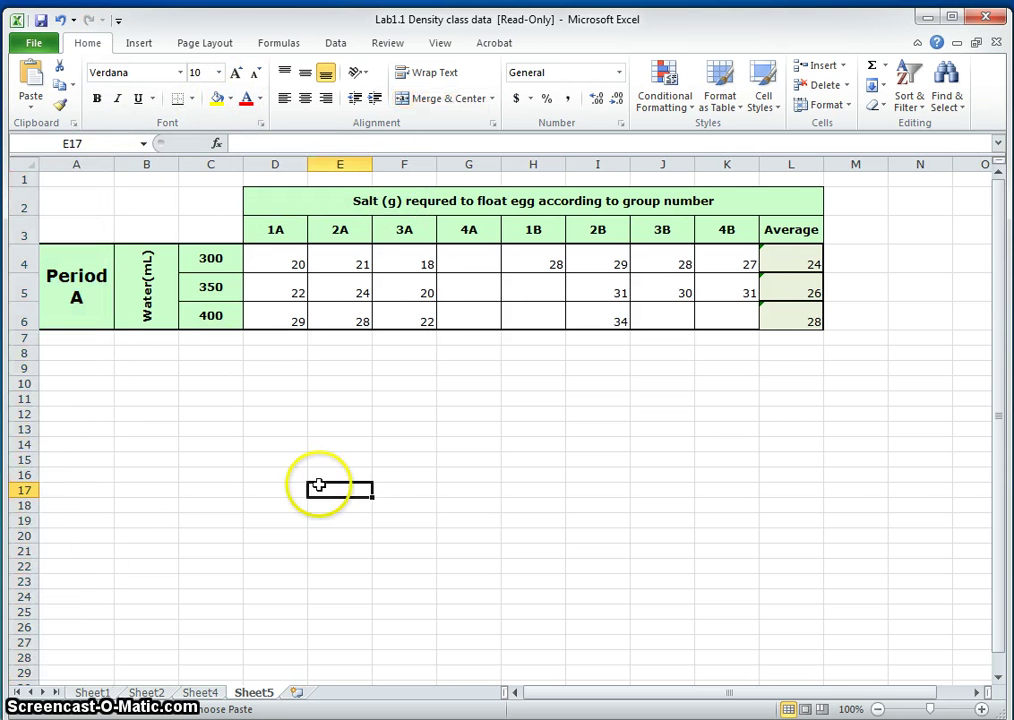
- Inspect the AVERAGE formula in cell L4 and the cell range it covers, leaving the formula as it is
click(779, 265)
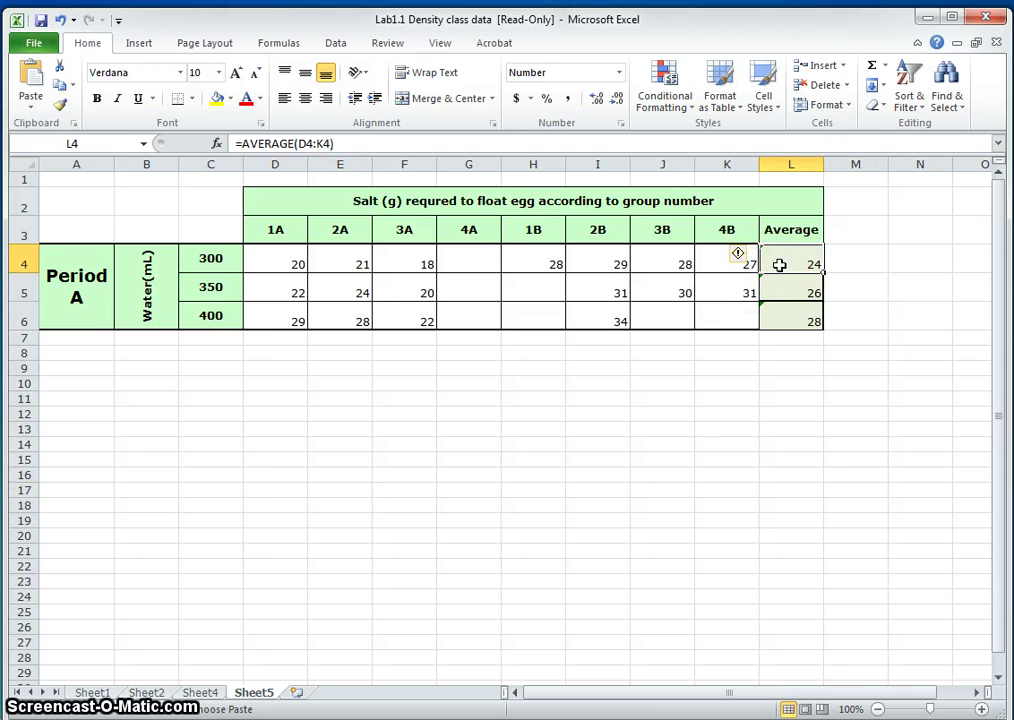
double_click(779, 265)
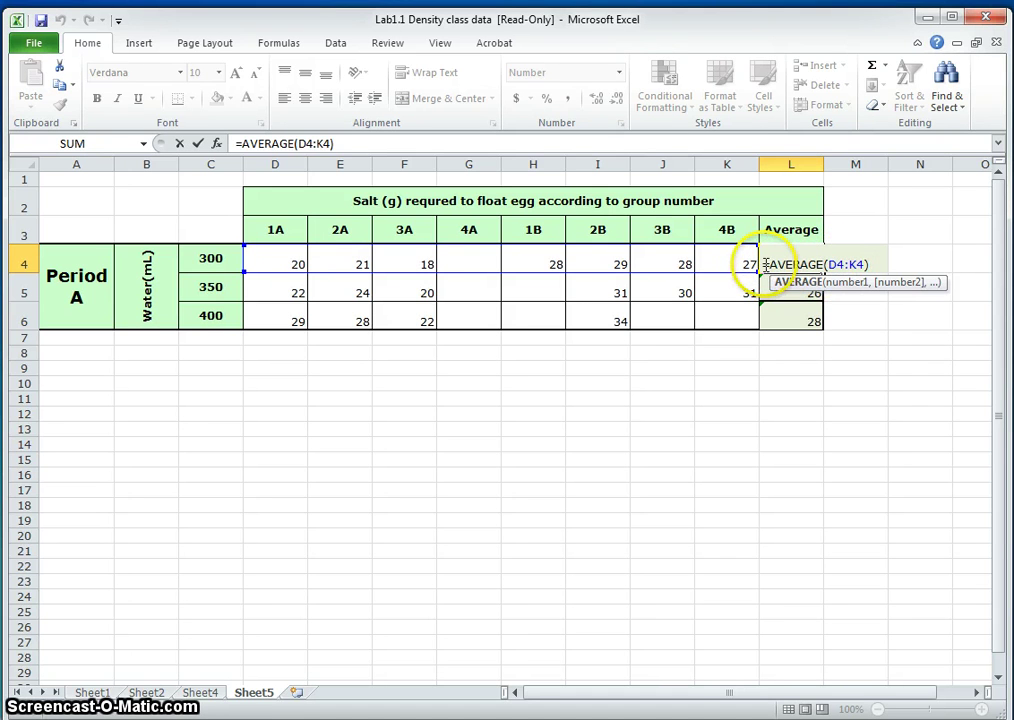
double_click(832, 265)
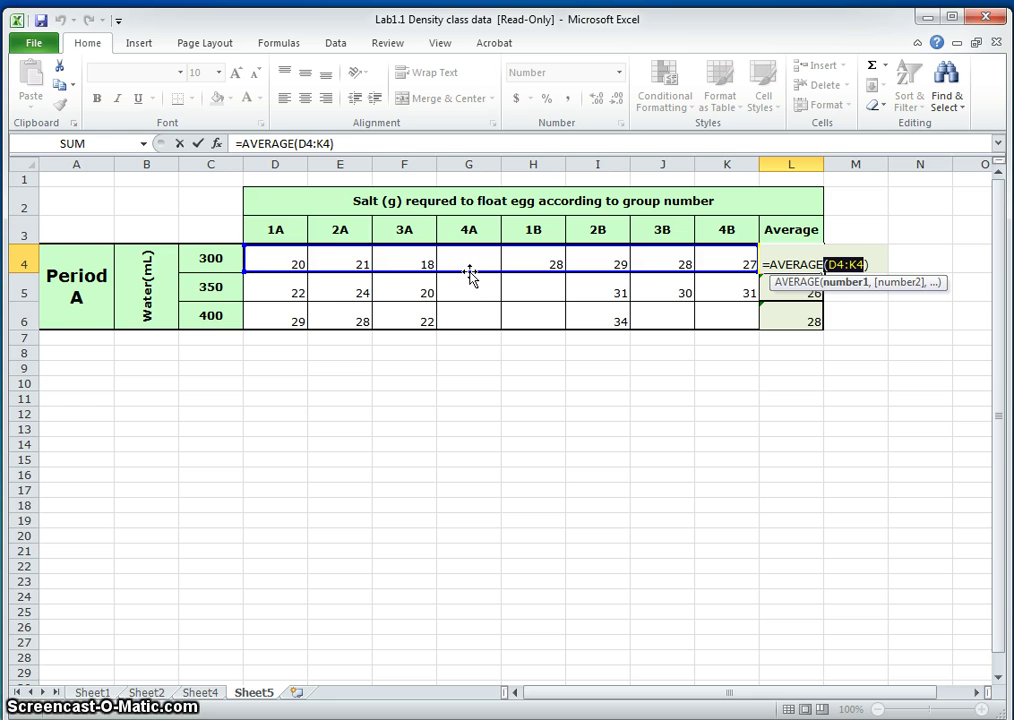
key(Return)
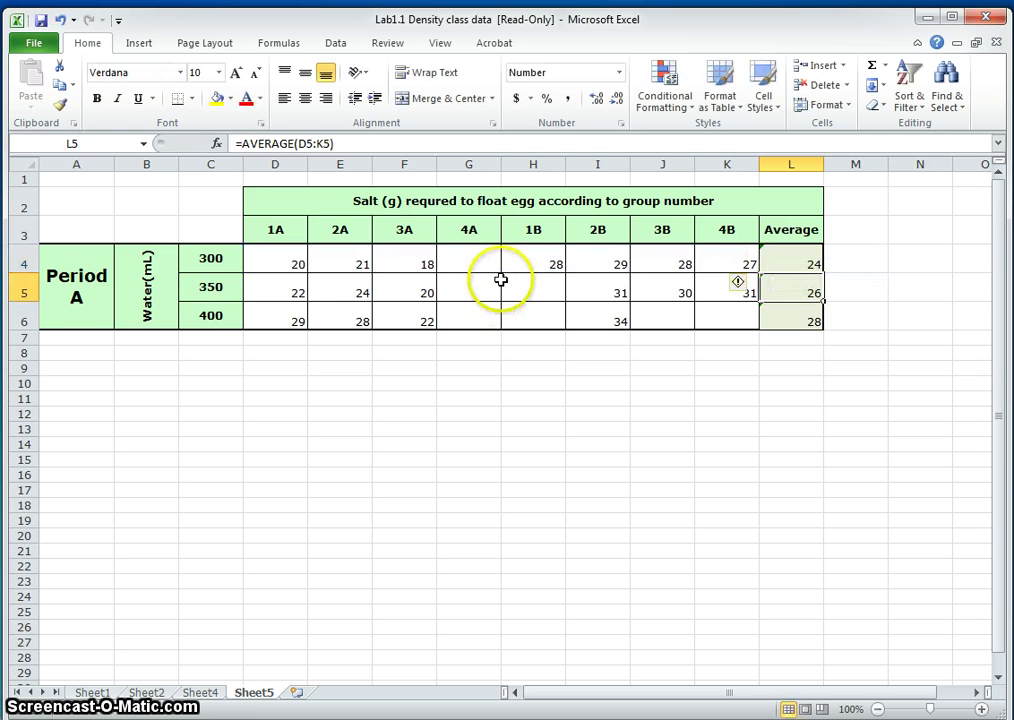
- Enter 0 in G4 for group 4A at 300 mL and check the row's average in L4
click(491, 265)
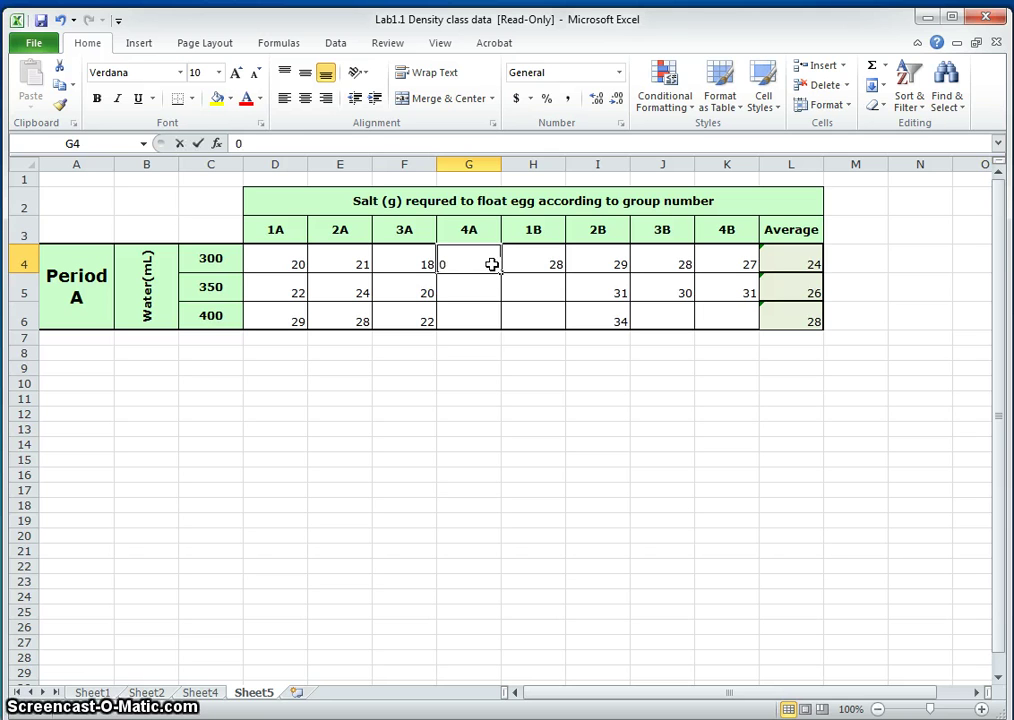
double_click(492, 264)
text(0)
key(Return)
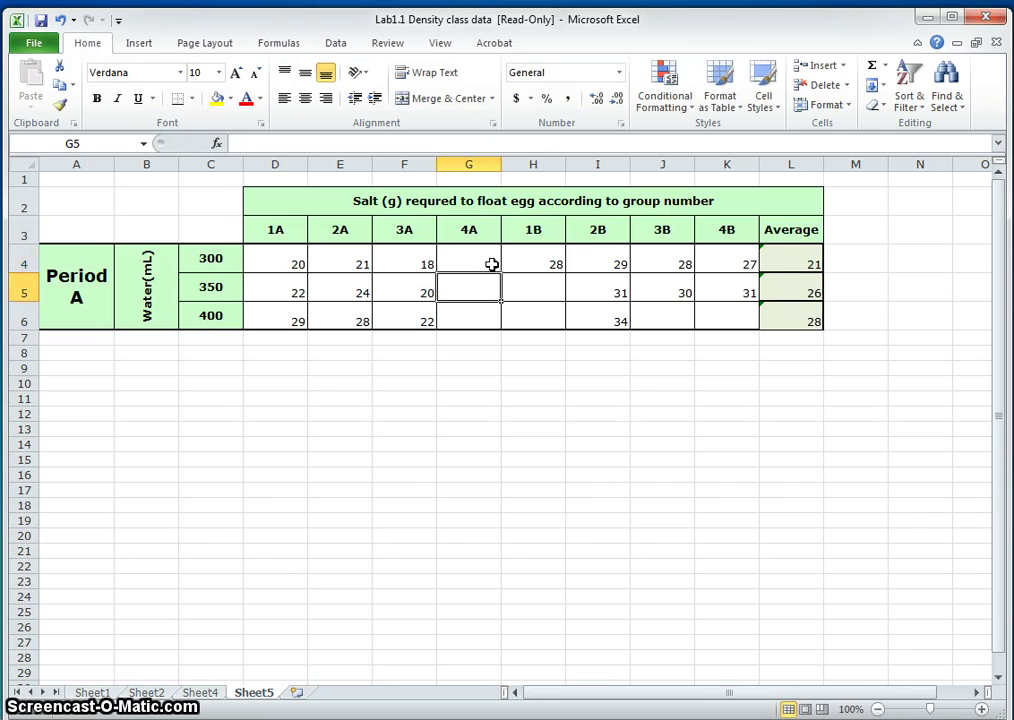
click(790, 263)
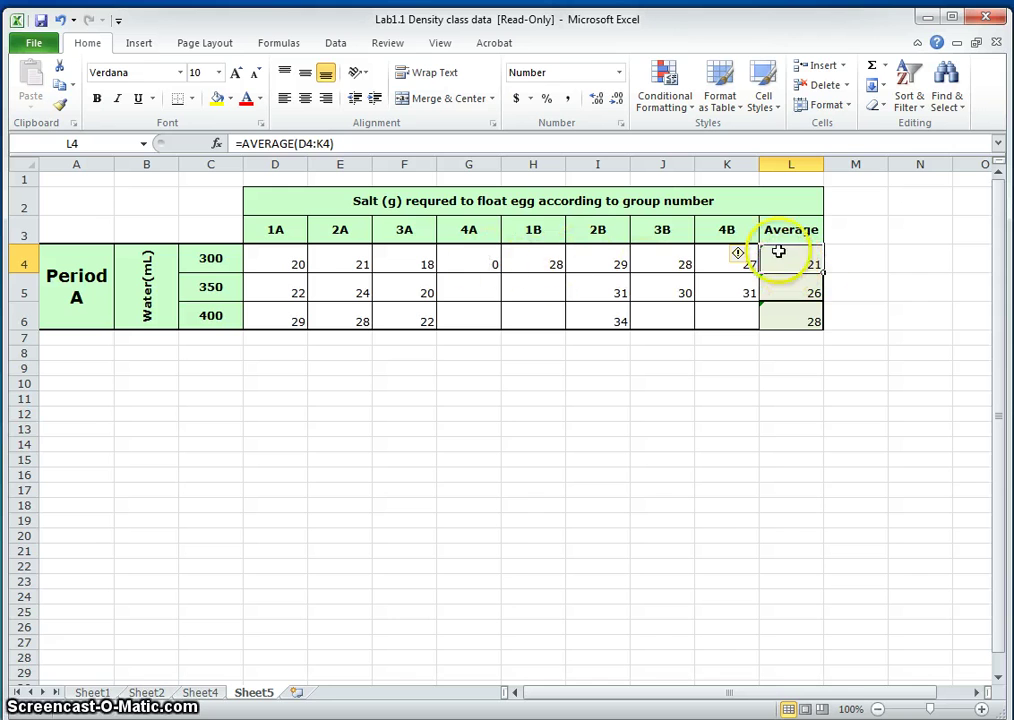
click(487, 260)
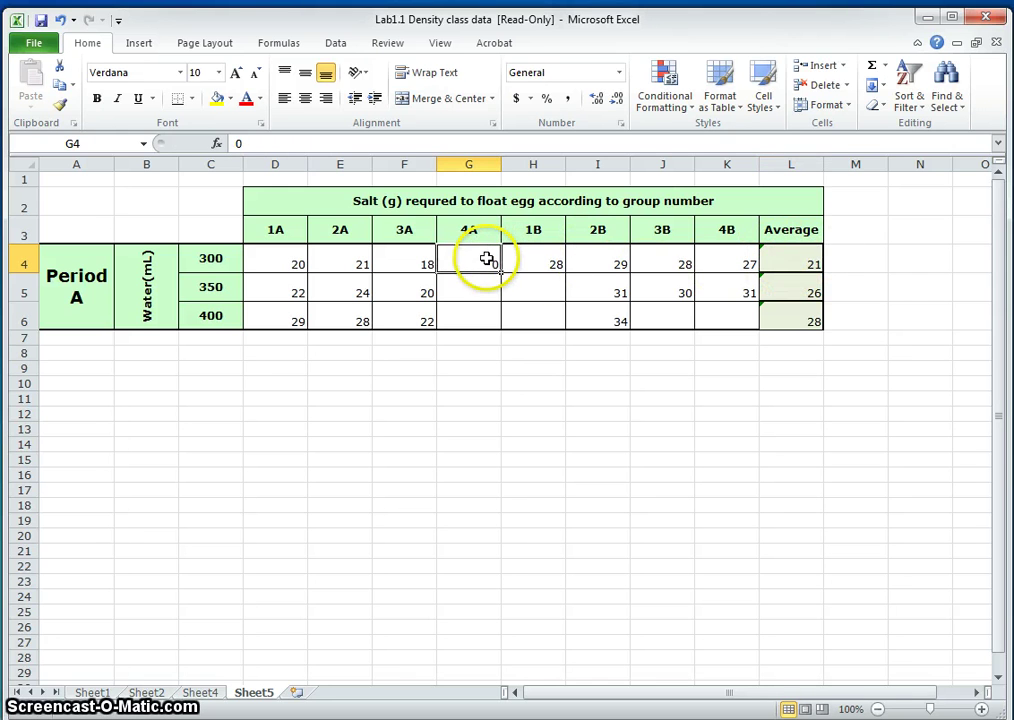
- Clear the 0 from G4 and check the other empty 4A and 1B cells and the 400 mL average formula
key(Delete)
key(Return)
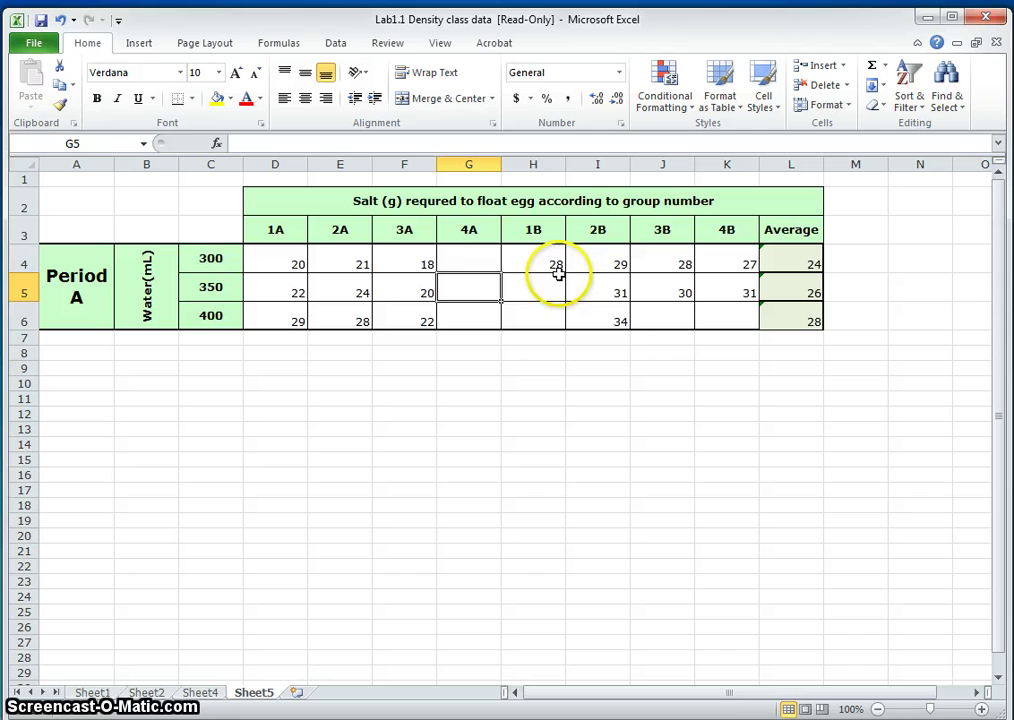
click(478, 262)
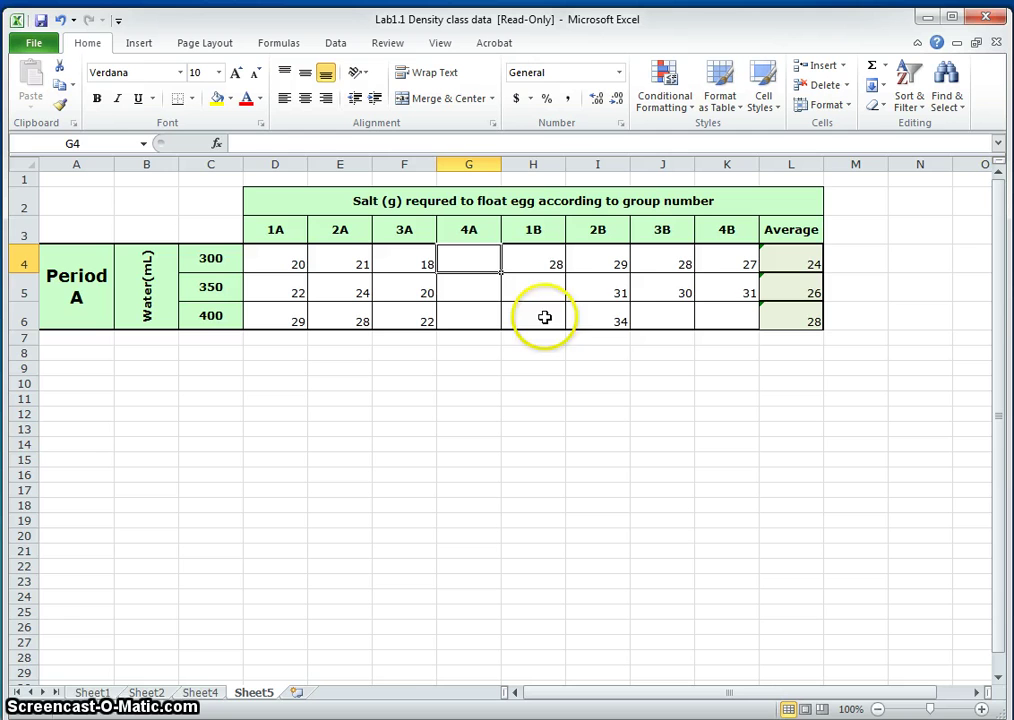
click(471, 317)
click(475, 294)
click(532, 286)
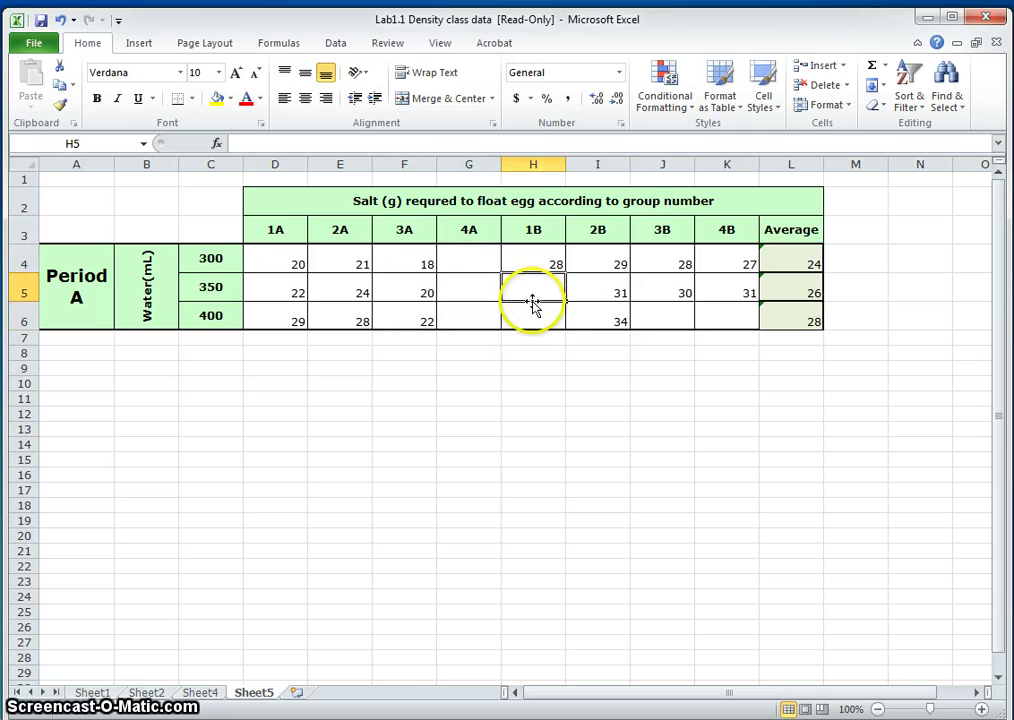
click(550, 314)
click(778, 315)
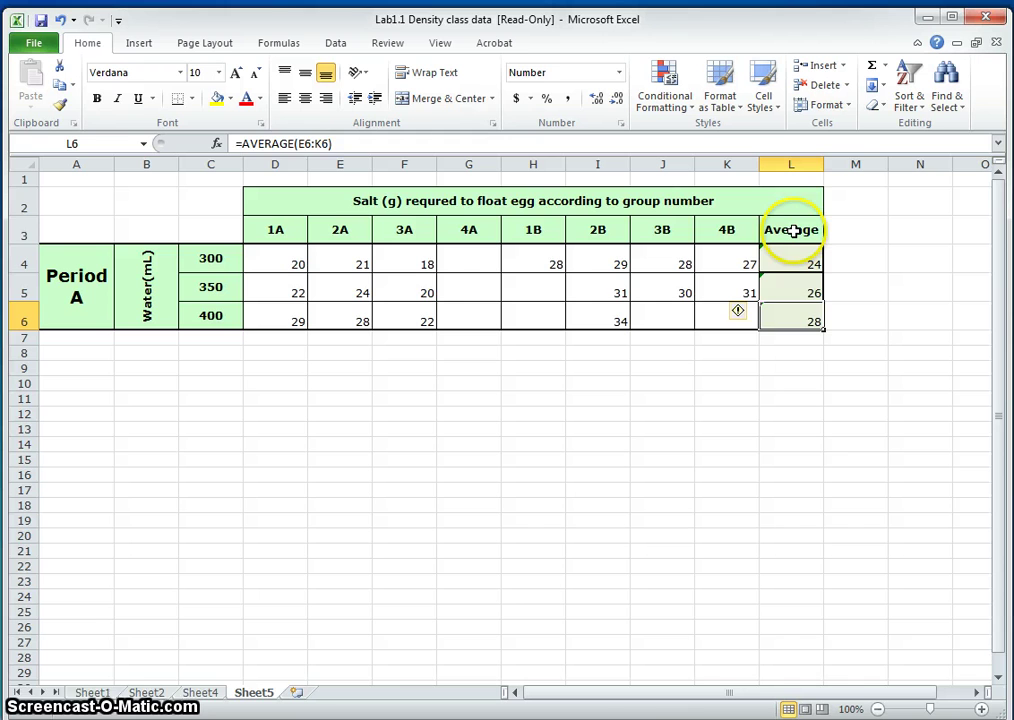
- Copy the Average column L3:L6 to D10 and paste it as values with source formatting instead of formulas
drag(791, 229, 788, 316)
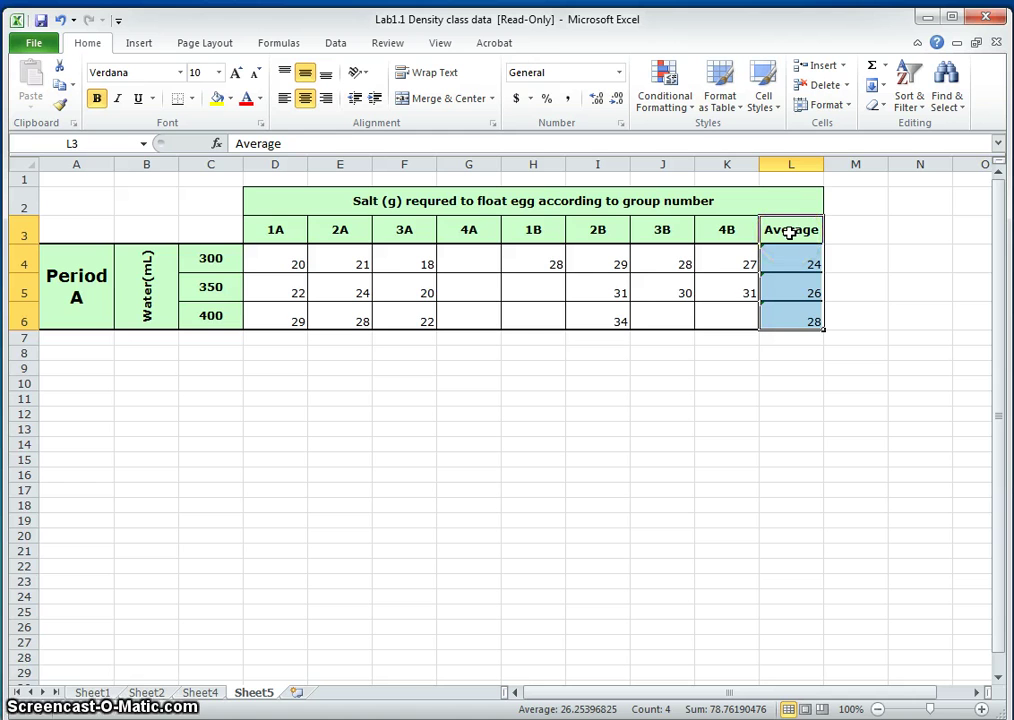
key(ctrl+c)
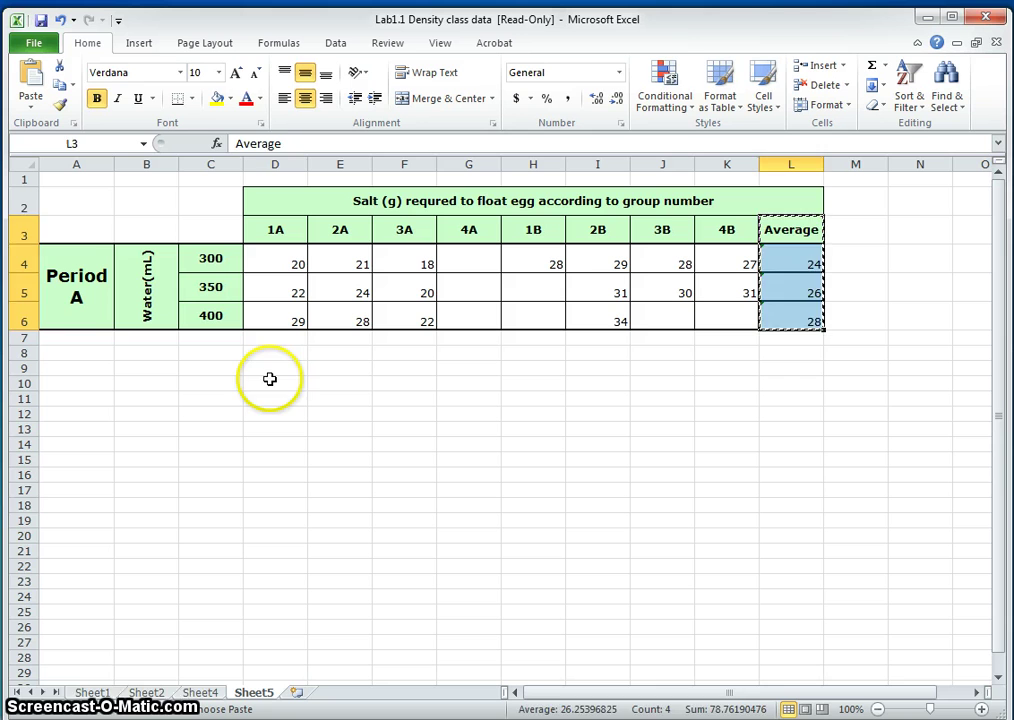
click(270, 379)
key(ctrl+v)
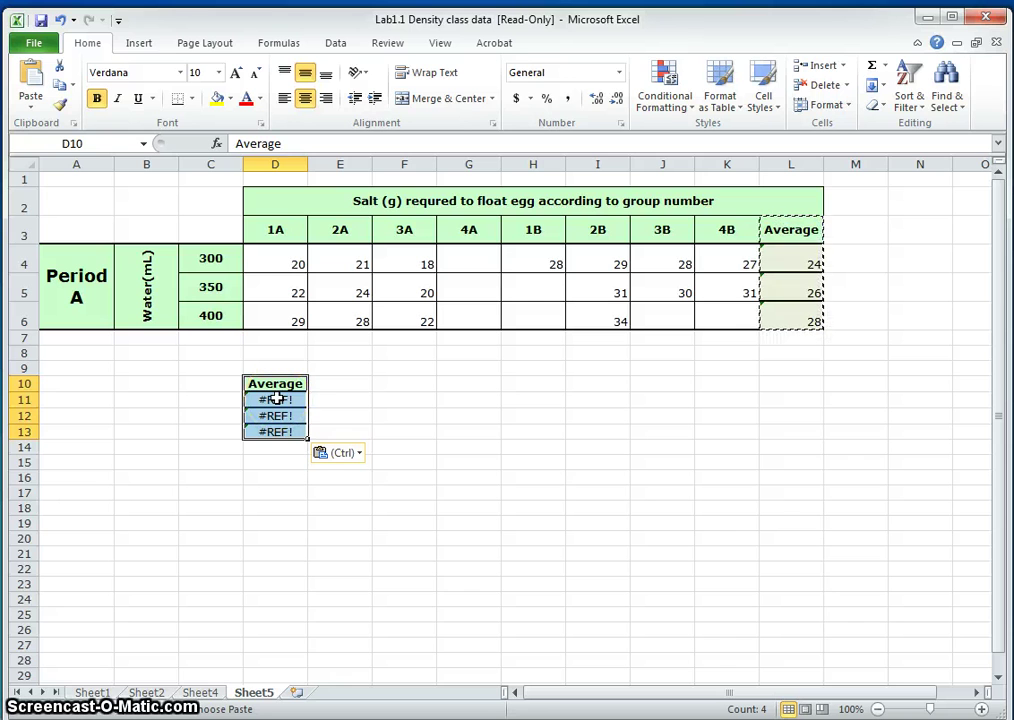
click(357, 455)
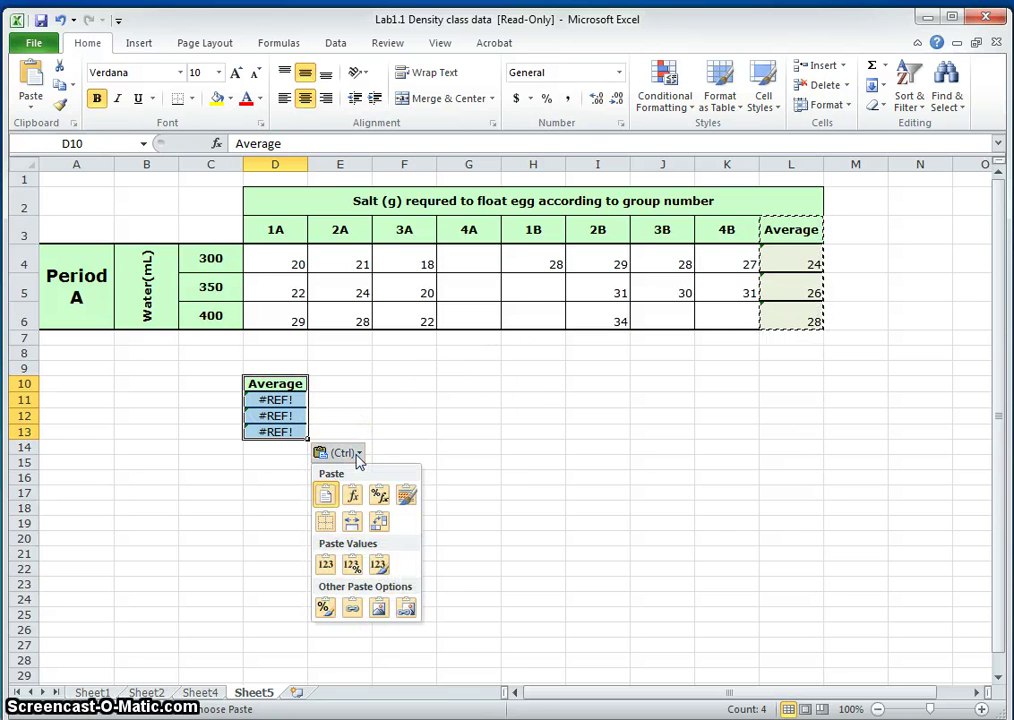
click(379, 566)
click(462, 568)
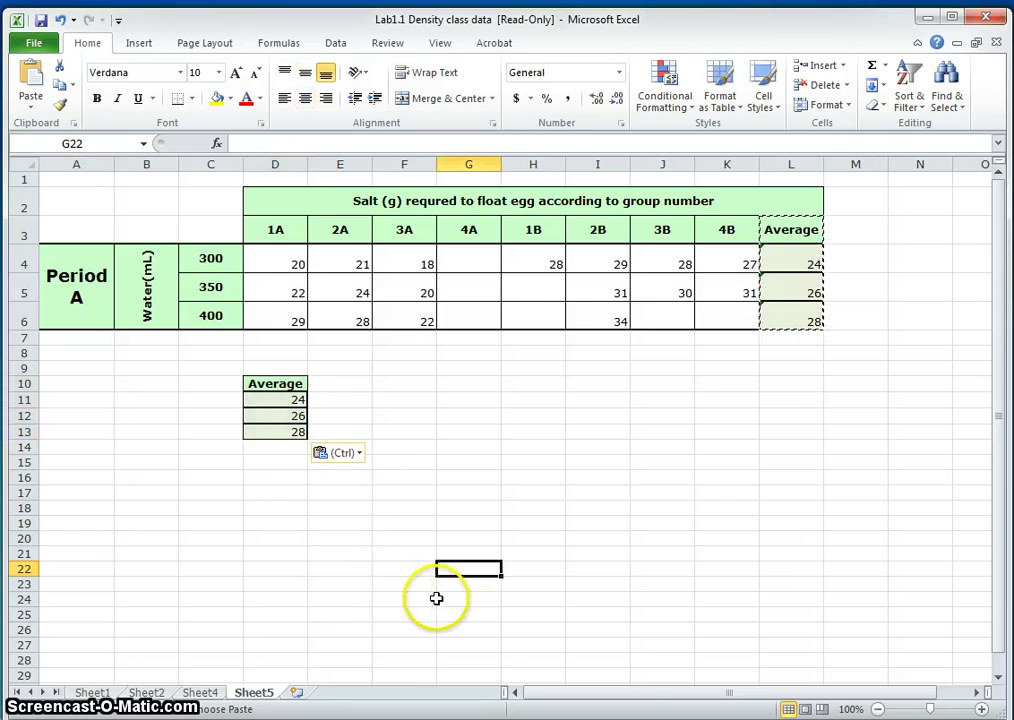
- Change the paste option for the averages in D10:D13 to values and number formatting only
drag(268, 386, 290, 432)
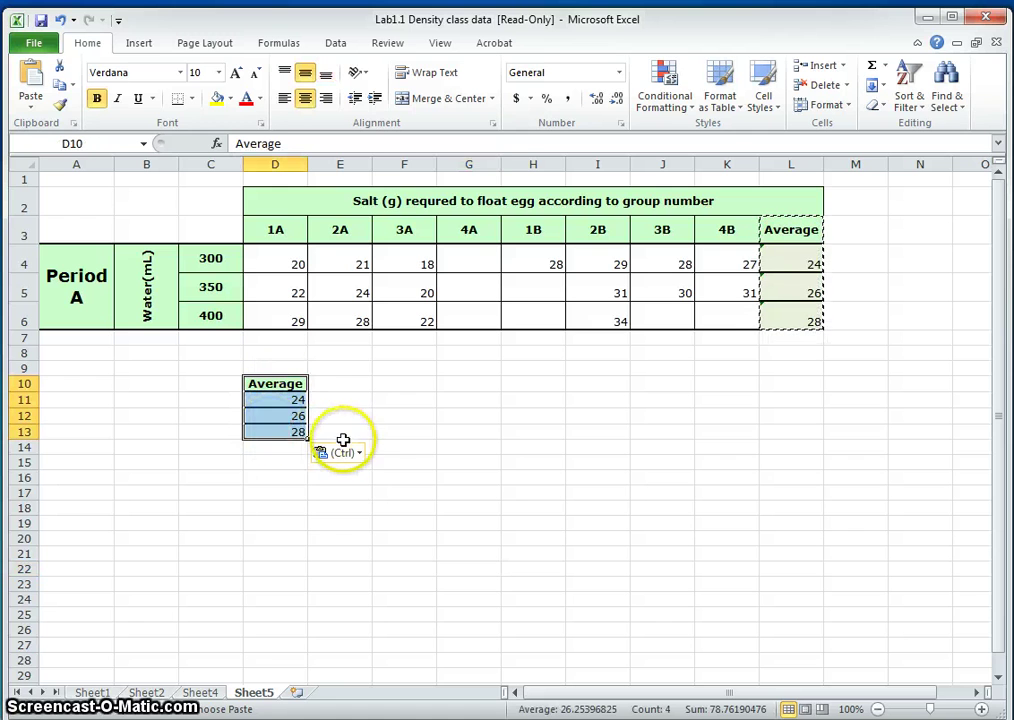
click(344, 452)
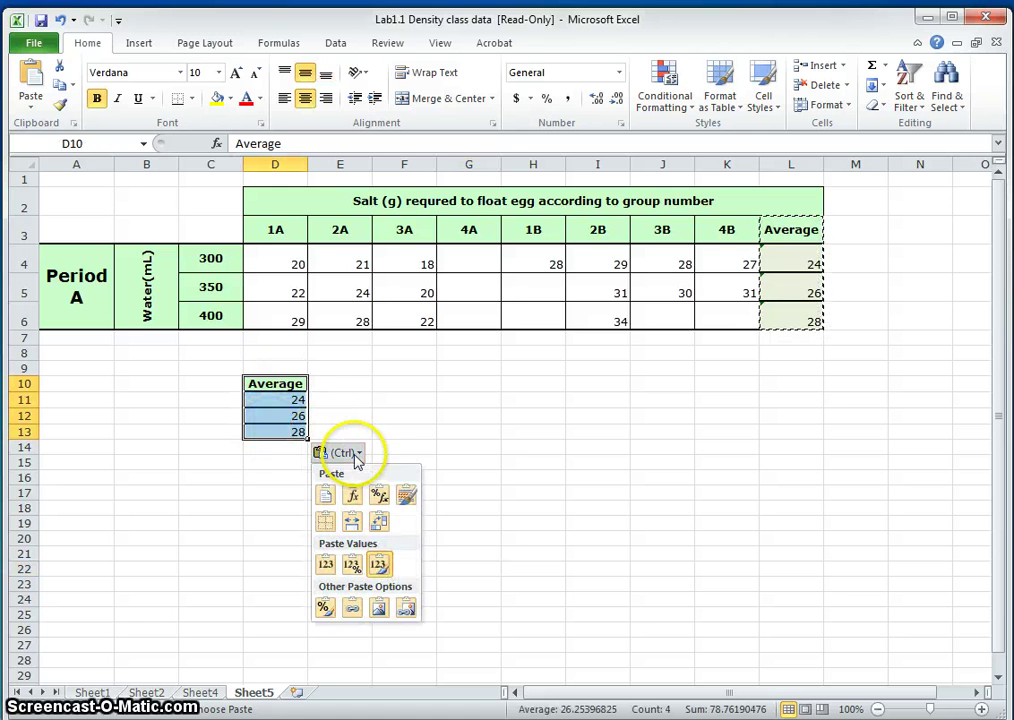
click(352, 568)
click(468, 522)
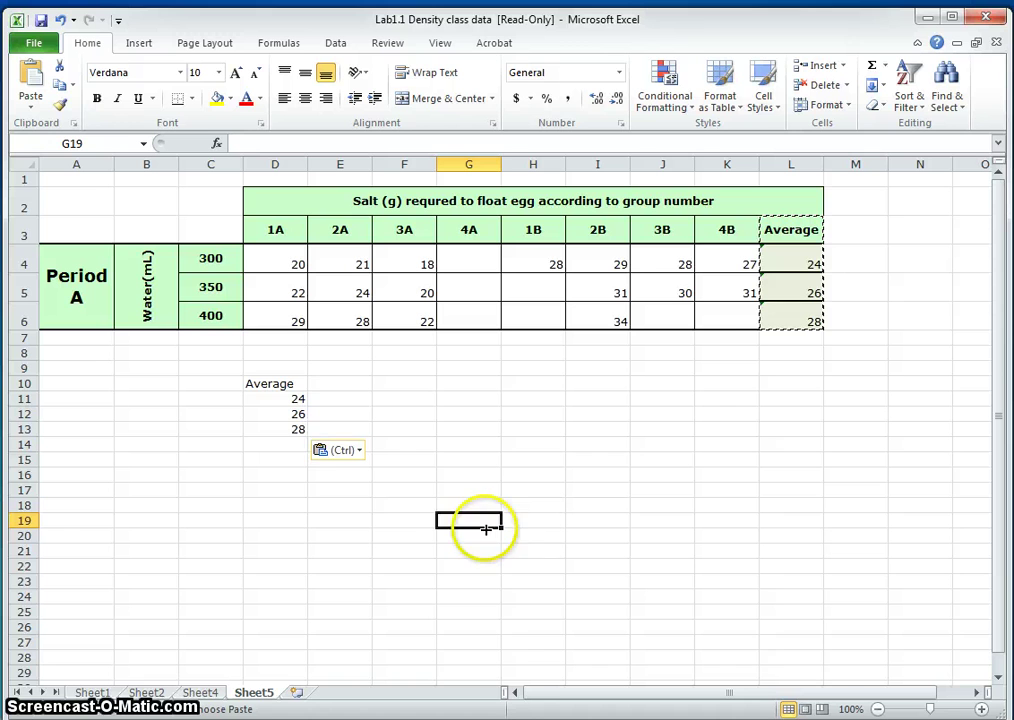
- Make the Average heading in D10 bold and give its cell a blue fill
click(283, 383)
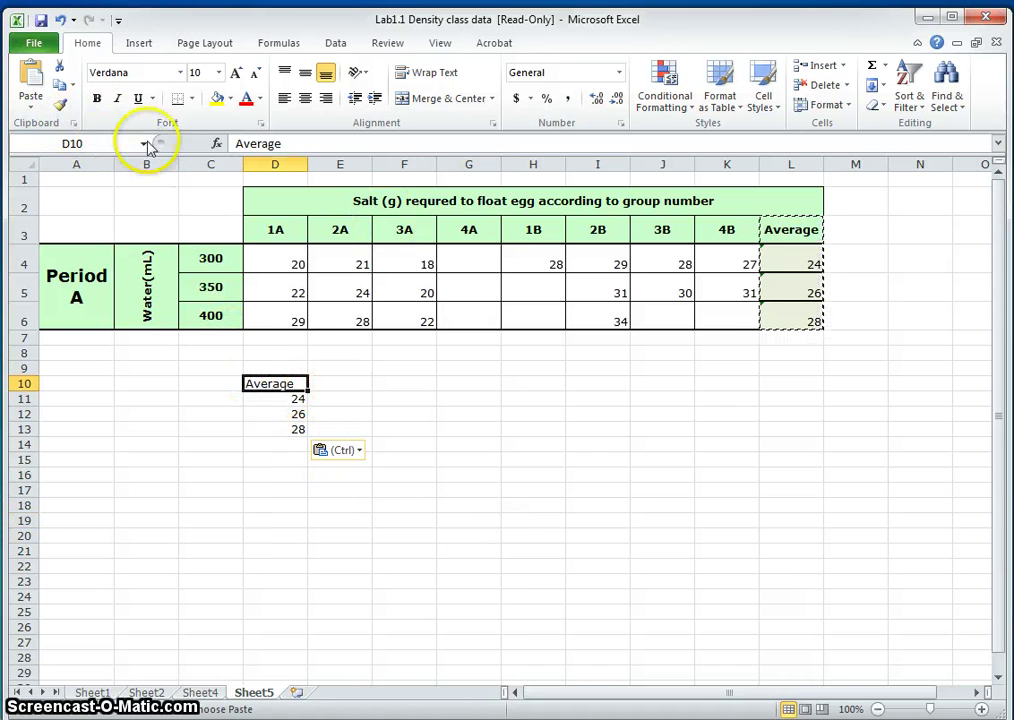
click(97, 100)
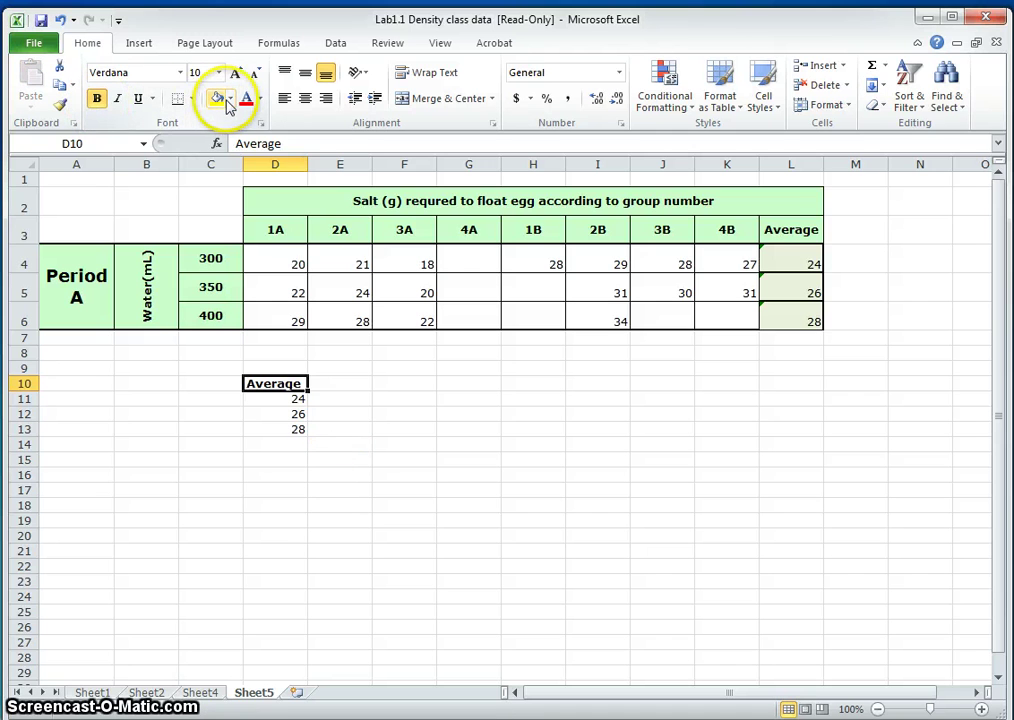
click(230, 99)
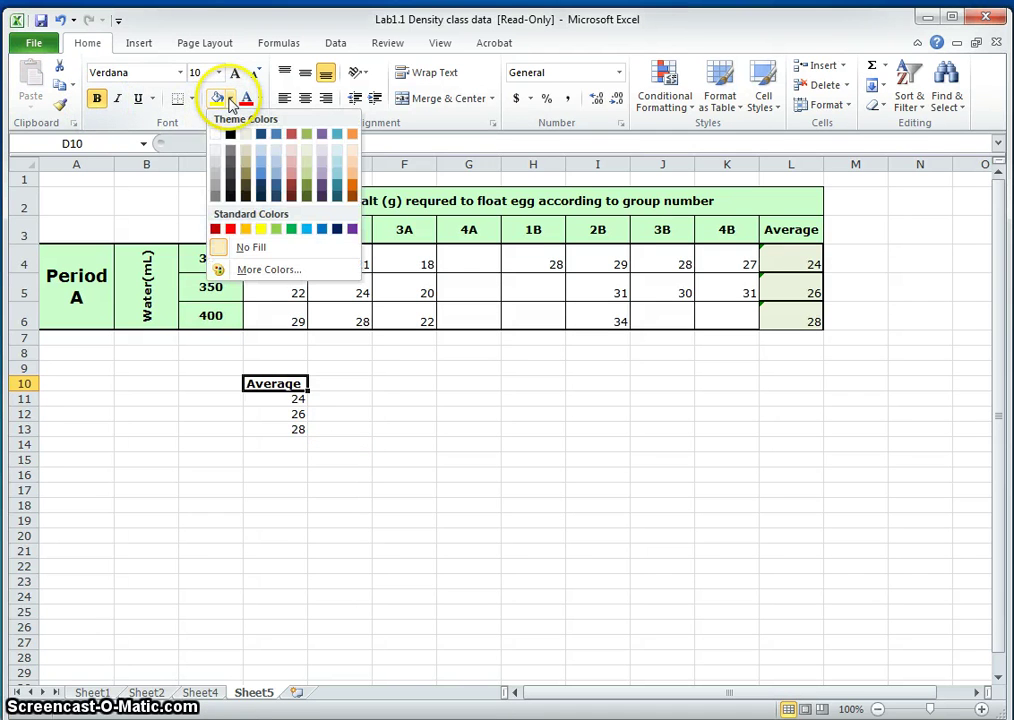
click(283, 142)
click(355, 362)
- Apply All Borders to the Average heading and its three values in D10:D13
drag(294, 398, 294, 428)
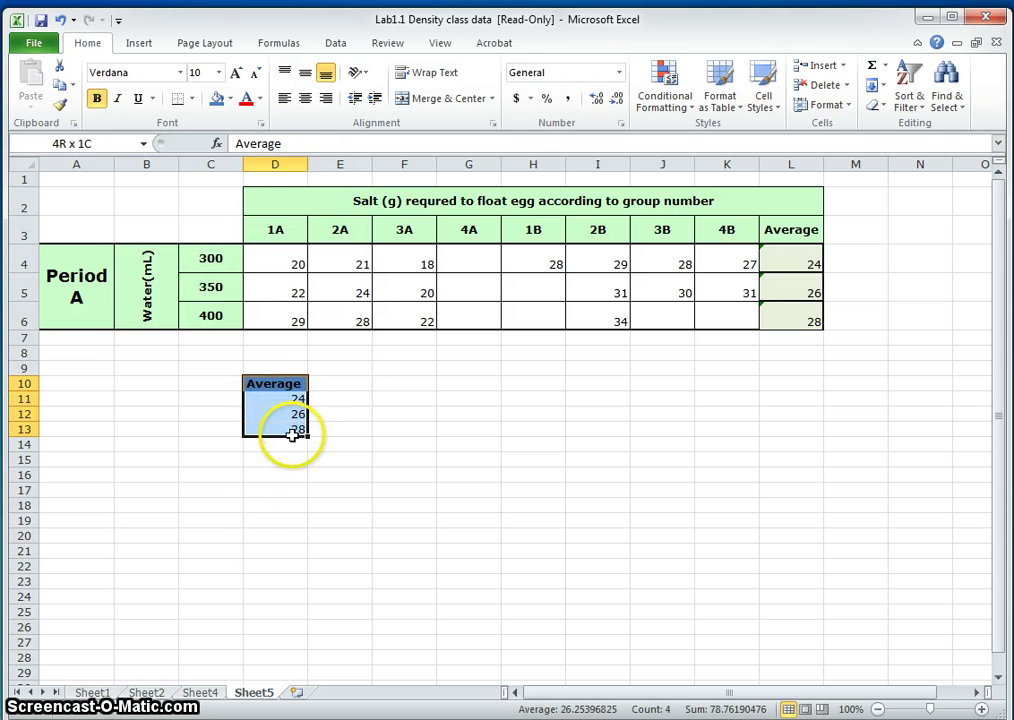
click(192, 99)
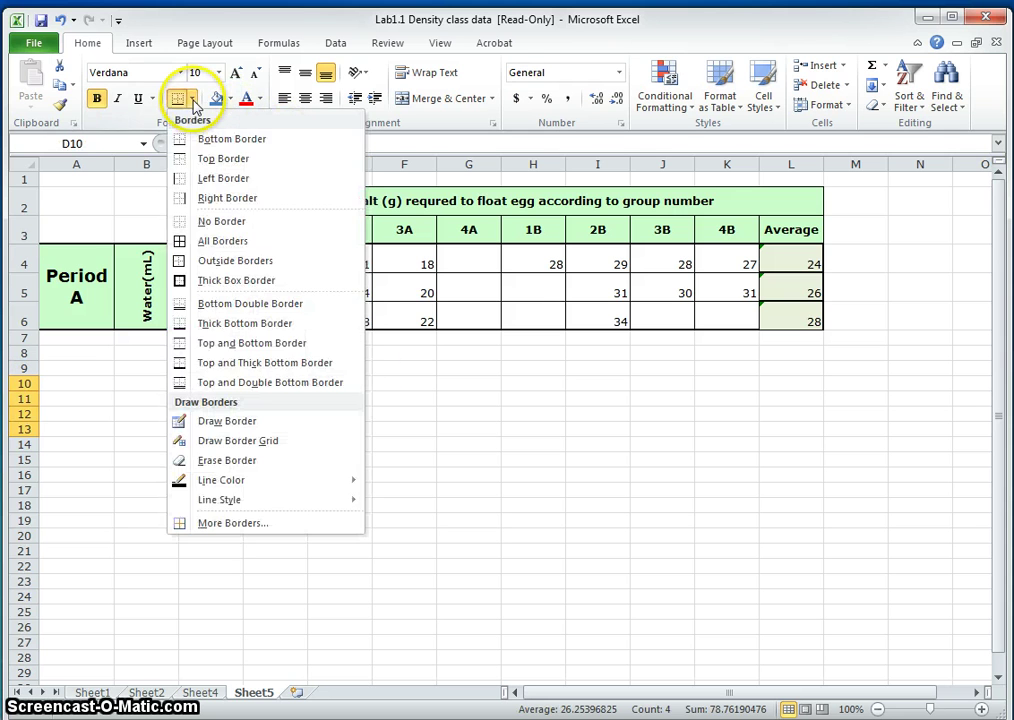
click(226, 242)
click(486, 426)
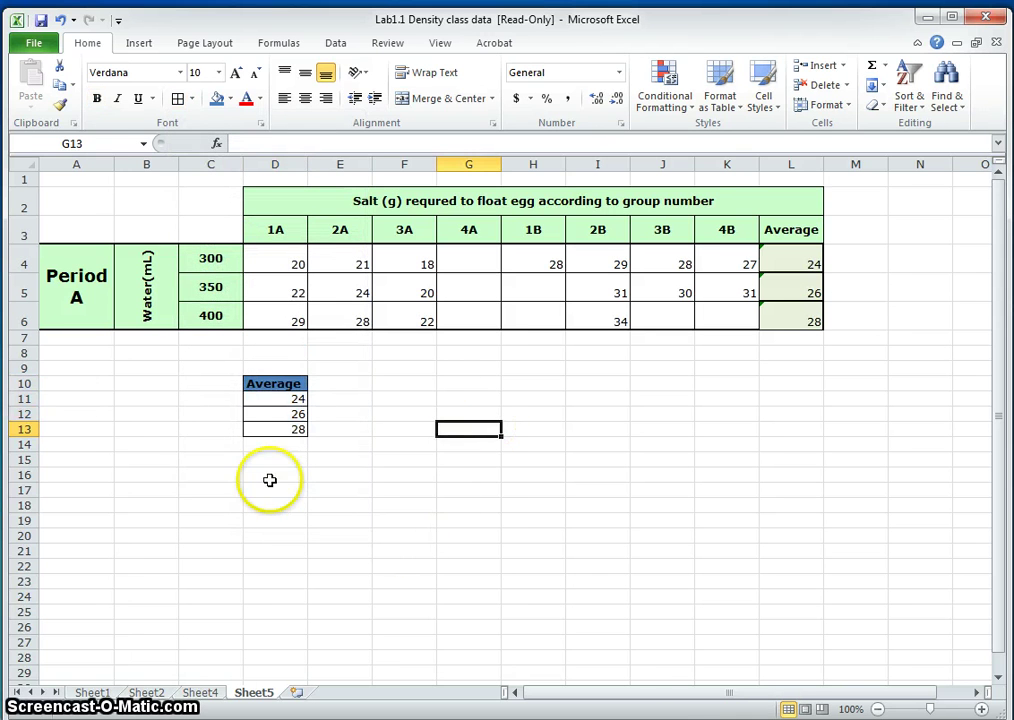
- Increase the height of rows 10 through 13 together and centre the Average heading in D10 horizontally and vertically
drag(22, 383, 25, 443)
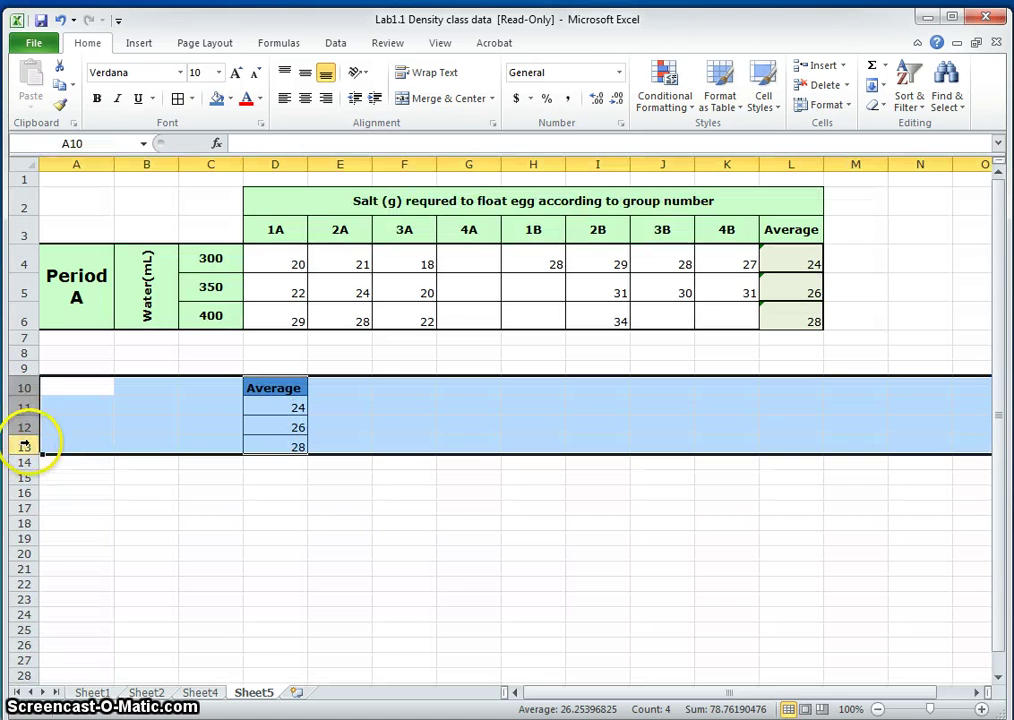
click(446, 560)
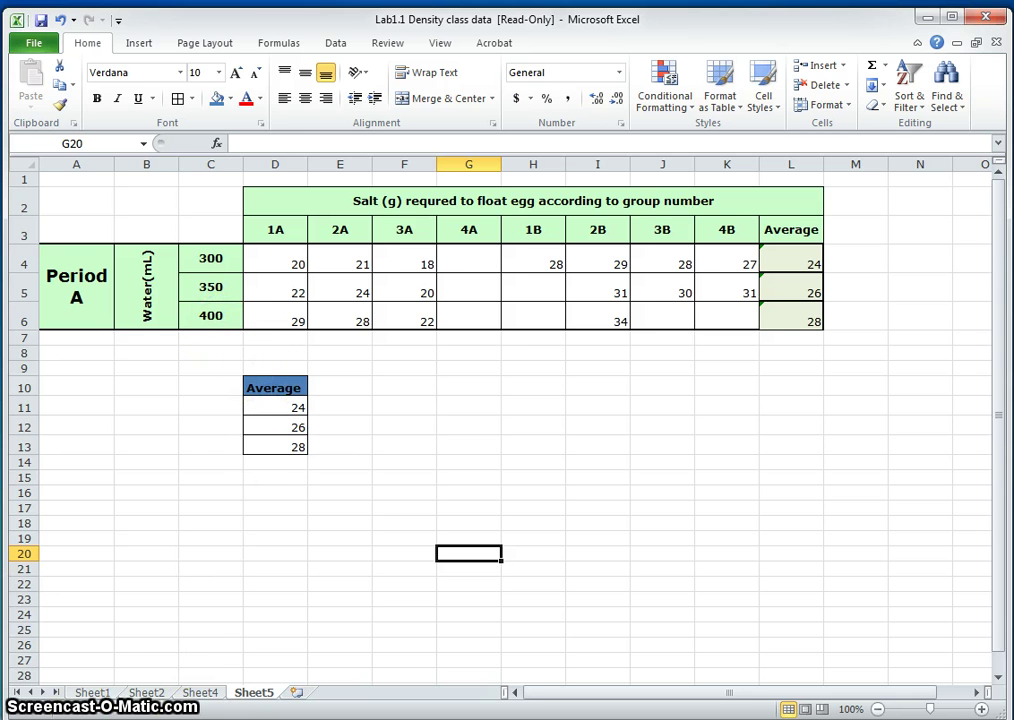
click(276, 388)
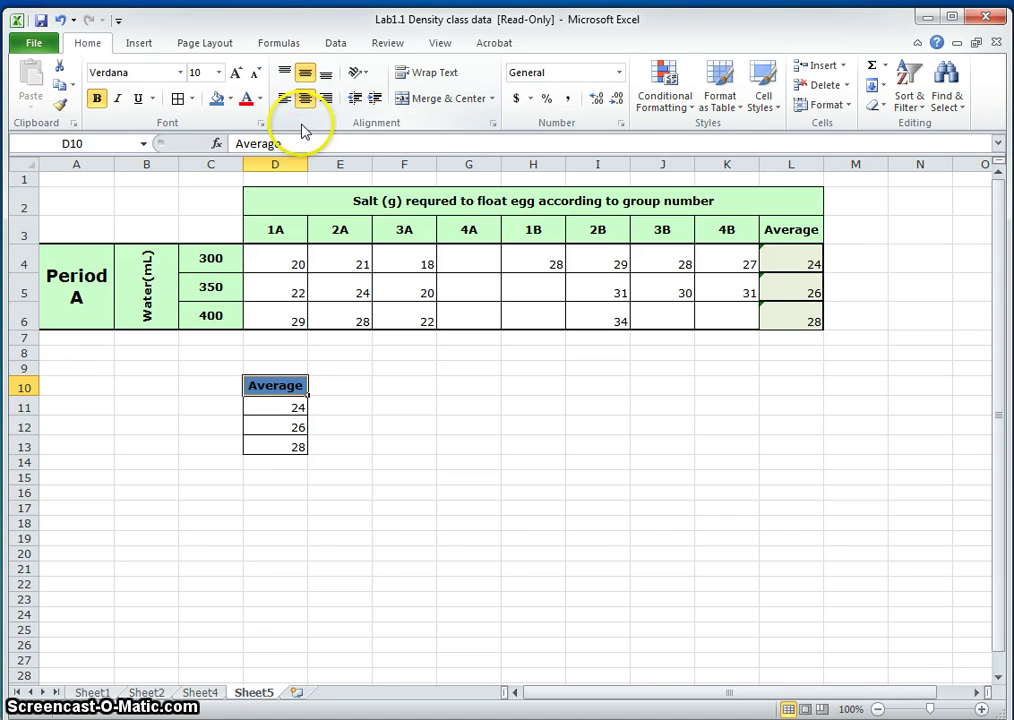
click(381, 442)
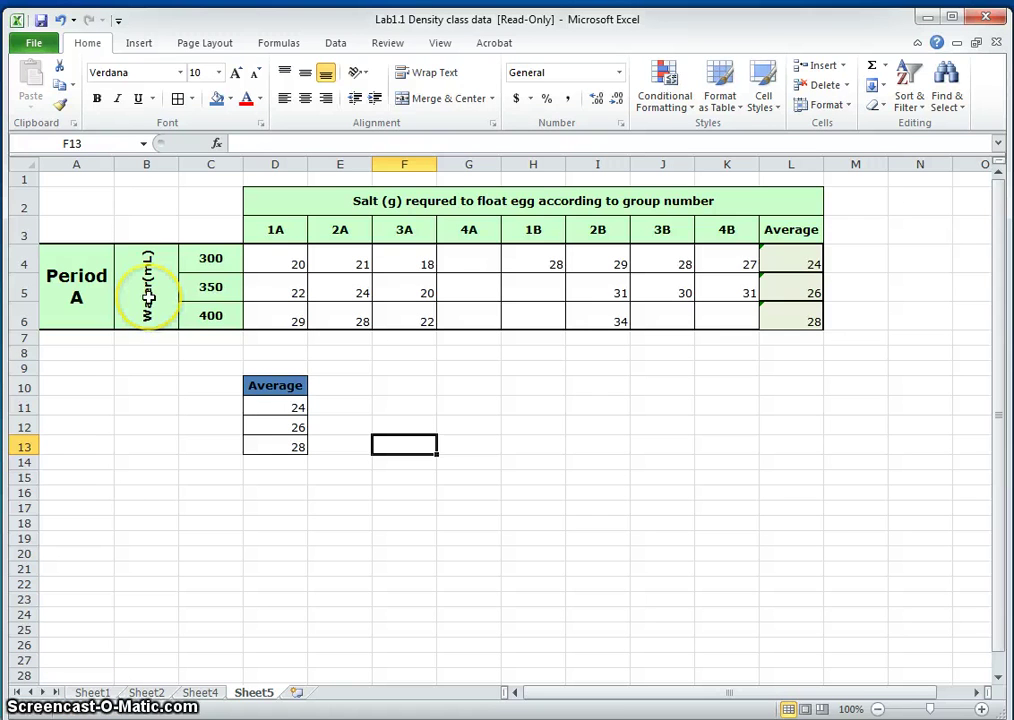
- Copy the Water(mL) label with the 300, 350 and 400 headers from B4:C6 to B11, beside the pasted averages
drag(148, 297, 181, 297)
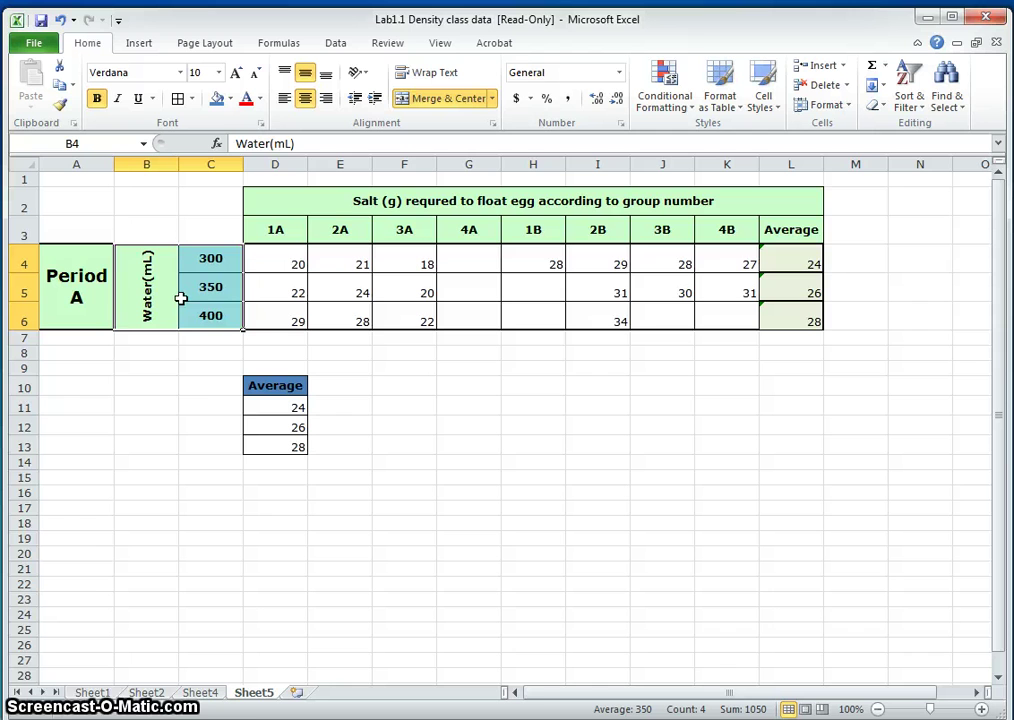
key(ctrl+c)
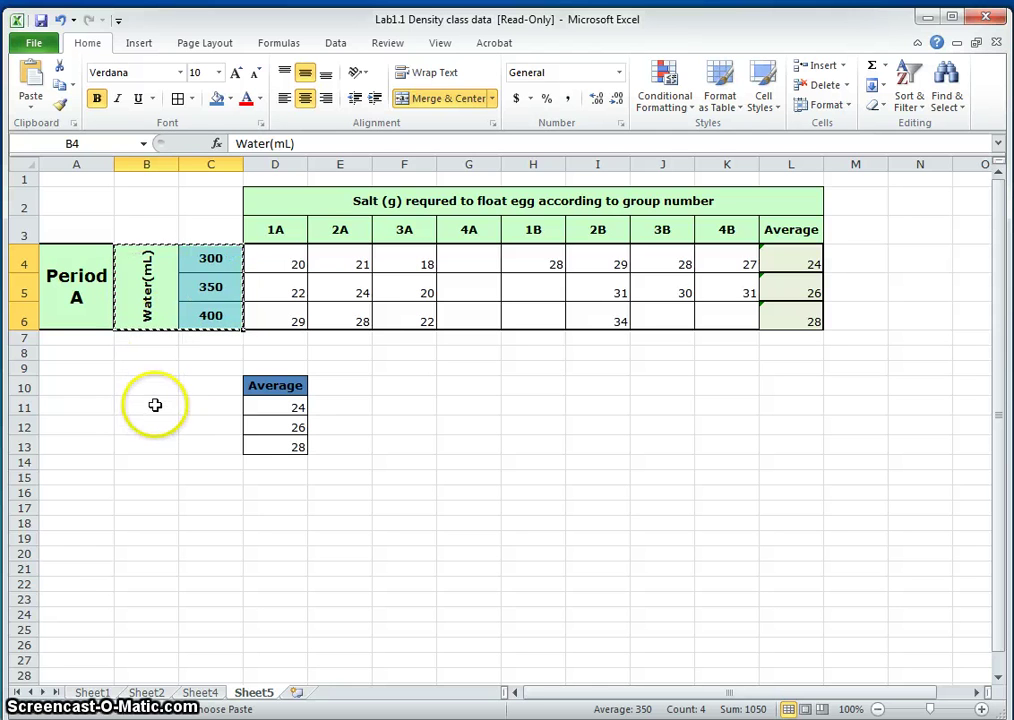
click(155, 405)
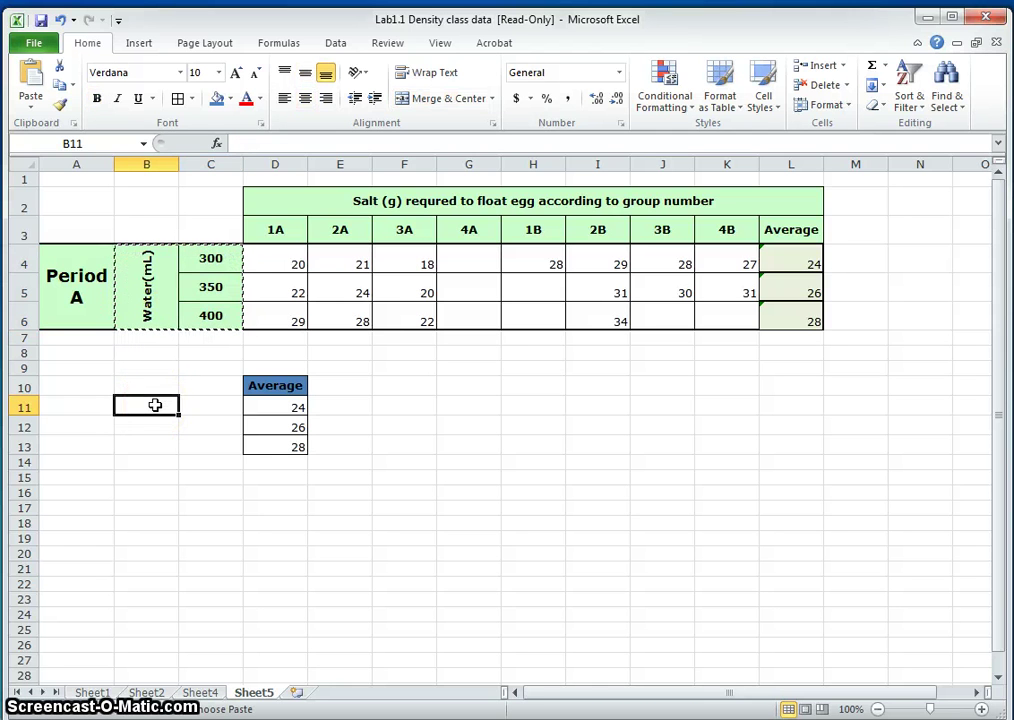
key(ctrl+v)
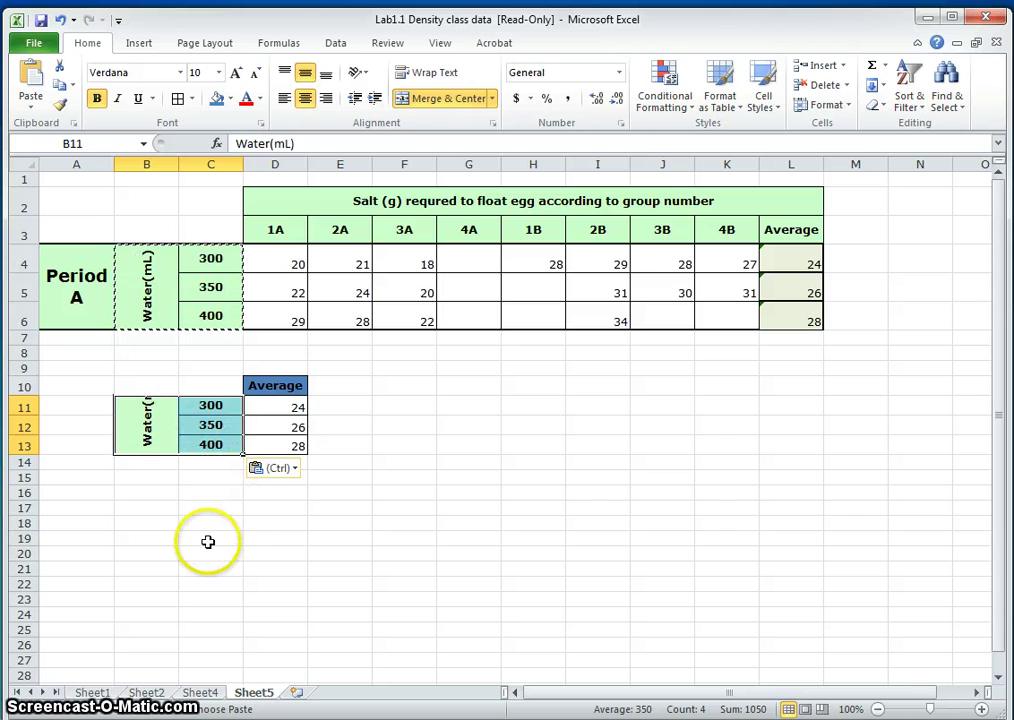
click(198, 542)
- Fill the copied Water(mL) label and volume headers in B11:C13 with the same blue as the Average heading
drag(158, 437, 204, 426)
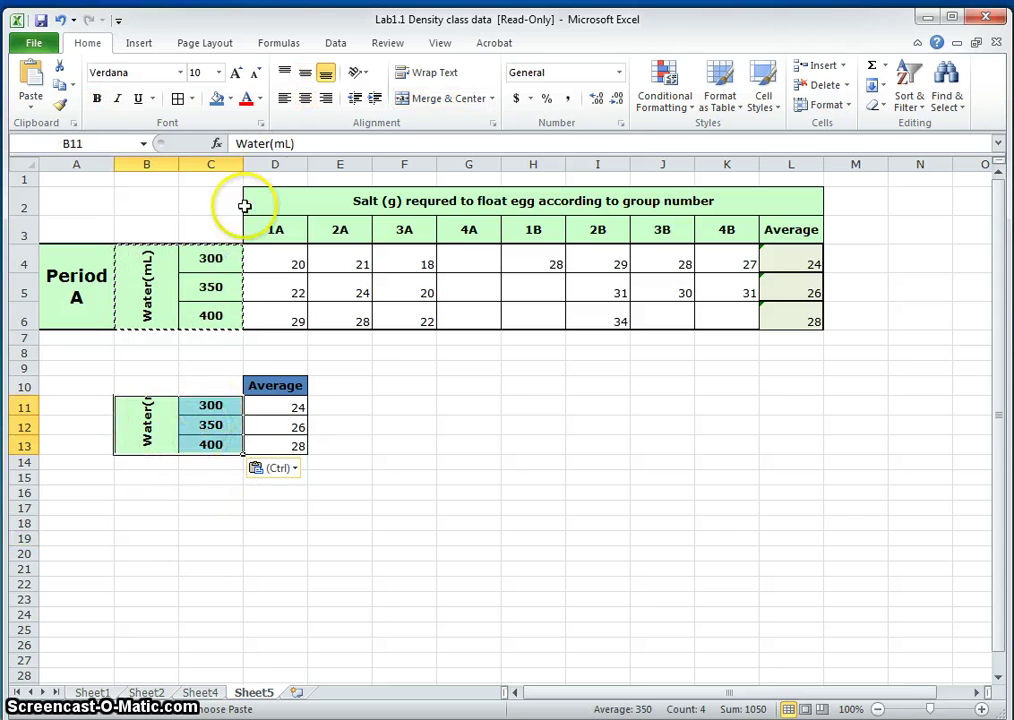
click(215, 100)
click(447, 424)
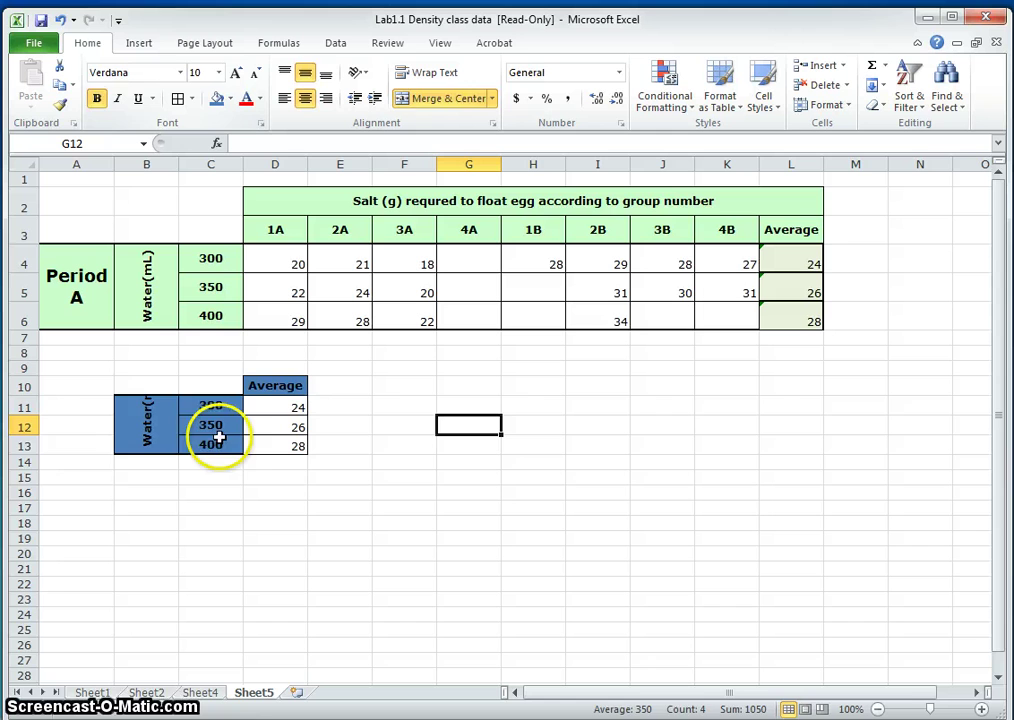
- Increase the height of rows 11 through 13 together so the copied vertical Water(mL) label fits completely
click(20, 410)
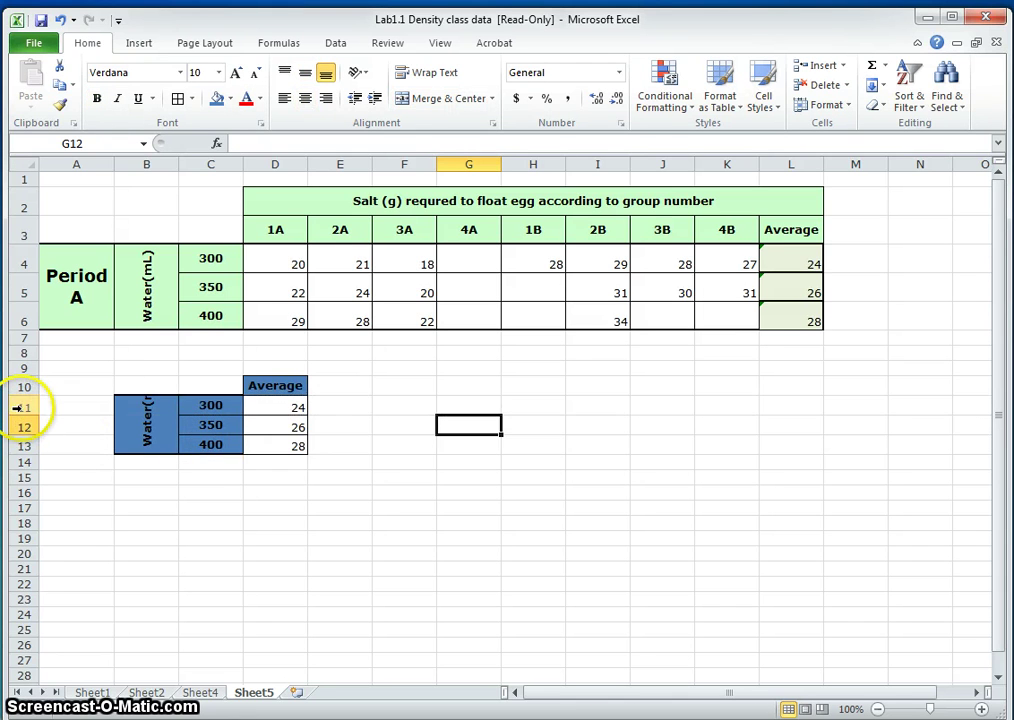
drag(18, 407, 31, 483)
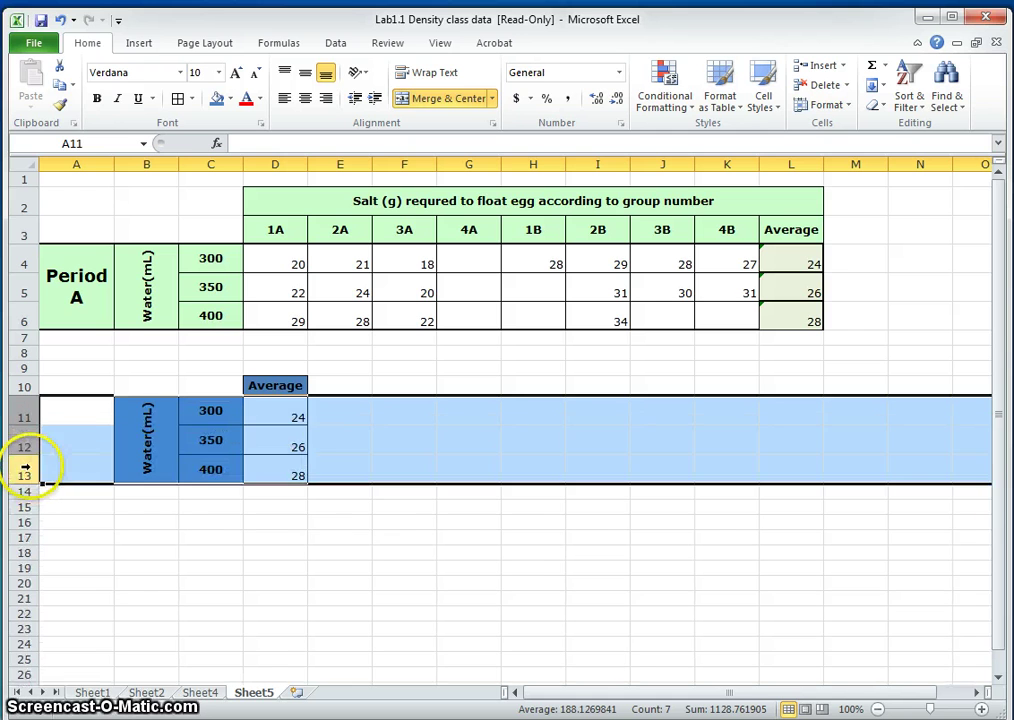
click(355, 537)
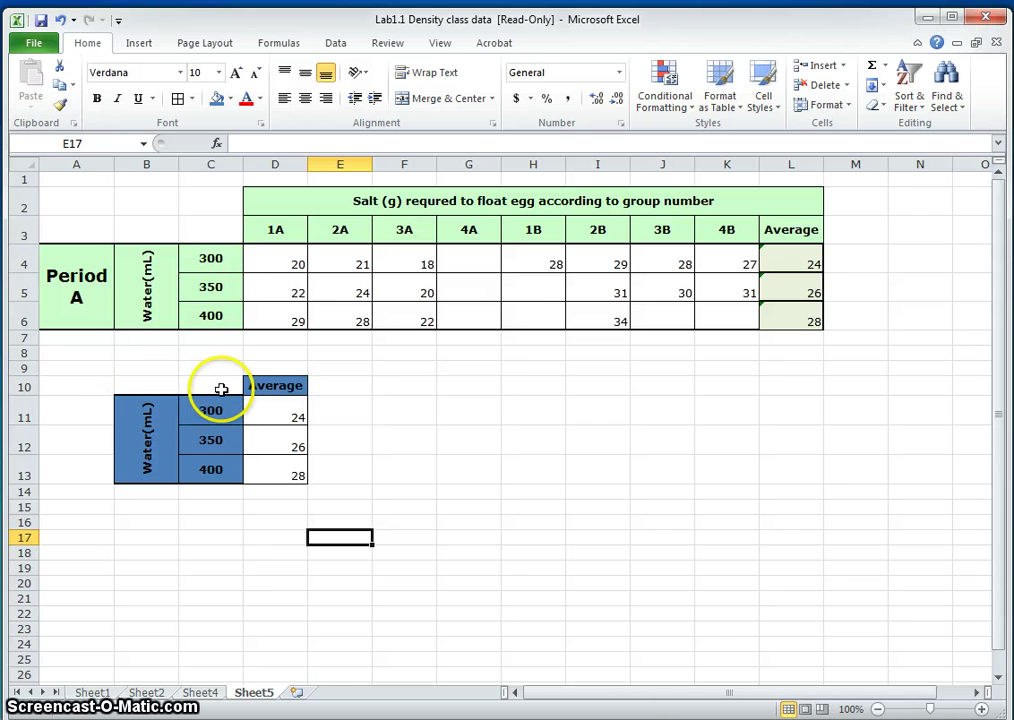
- Insert a 2-D Line with Markers chart from the water volumes and averages in C10:D13
drag(217, 386, 290, 476)
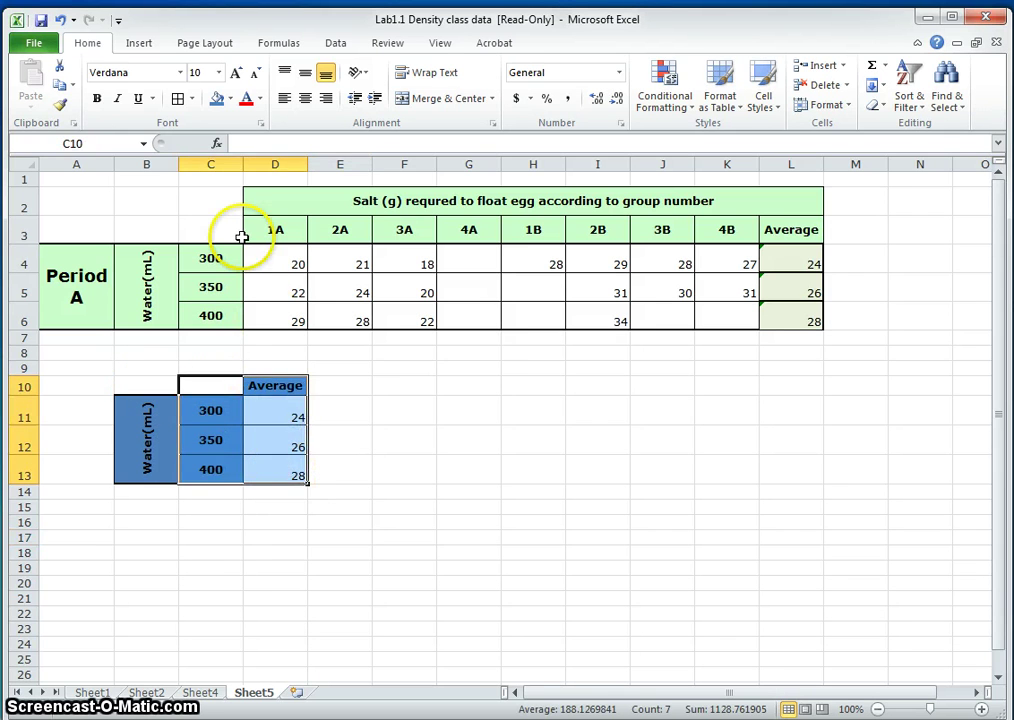
click(141, 50)
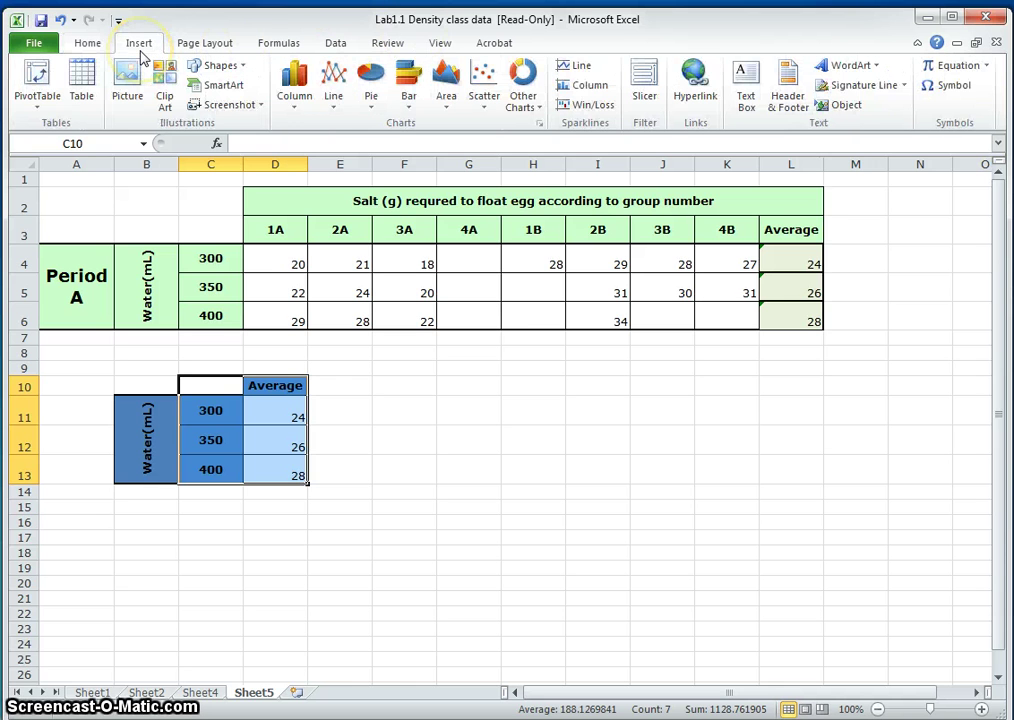
click(338, 104)
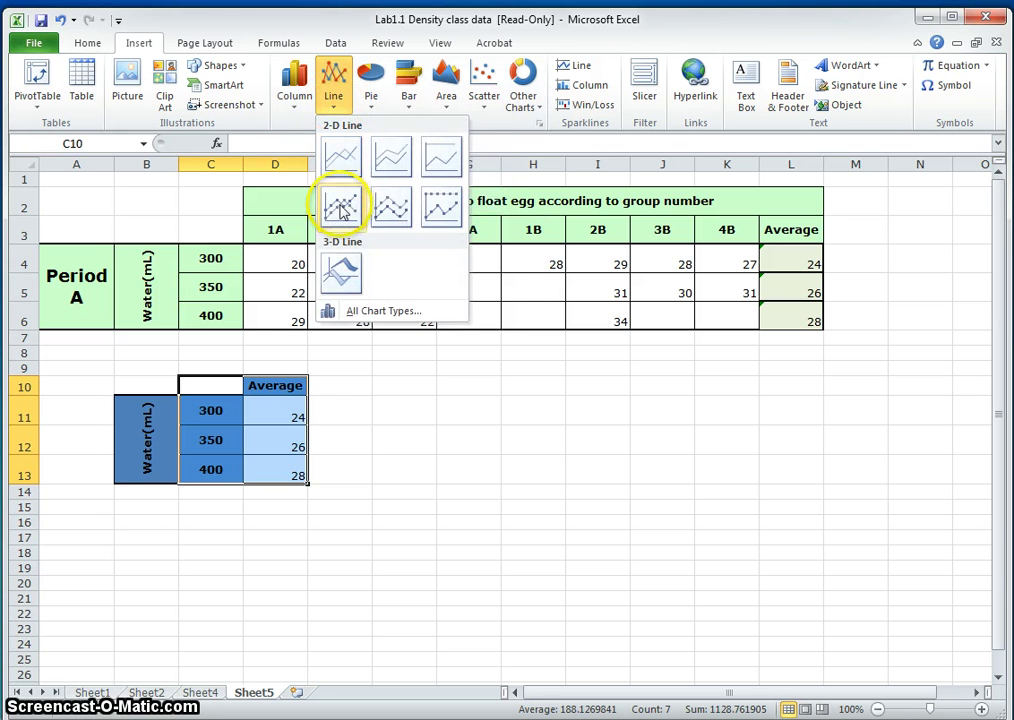
click(341, 207)
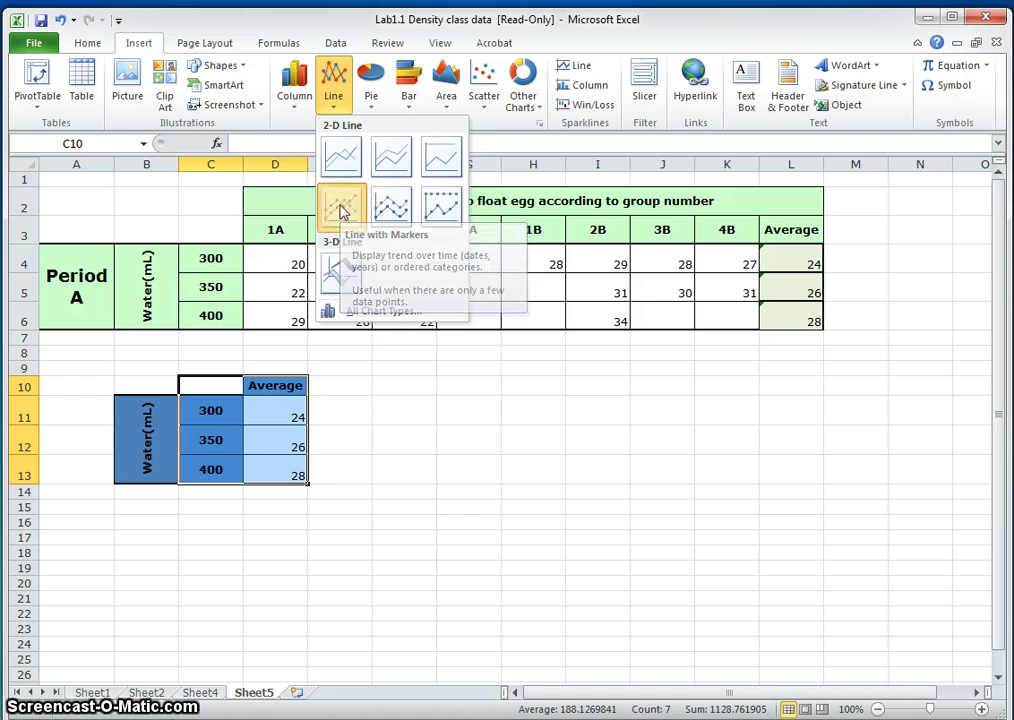
- Place the new chart below the Period A table, beside the averages table, and delete its legend
drag(747, 378, 880, 452)
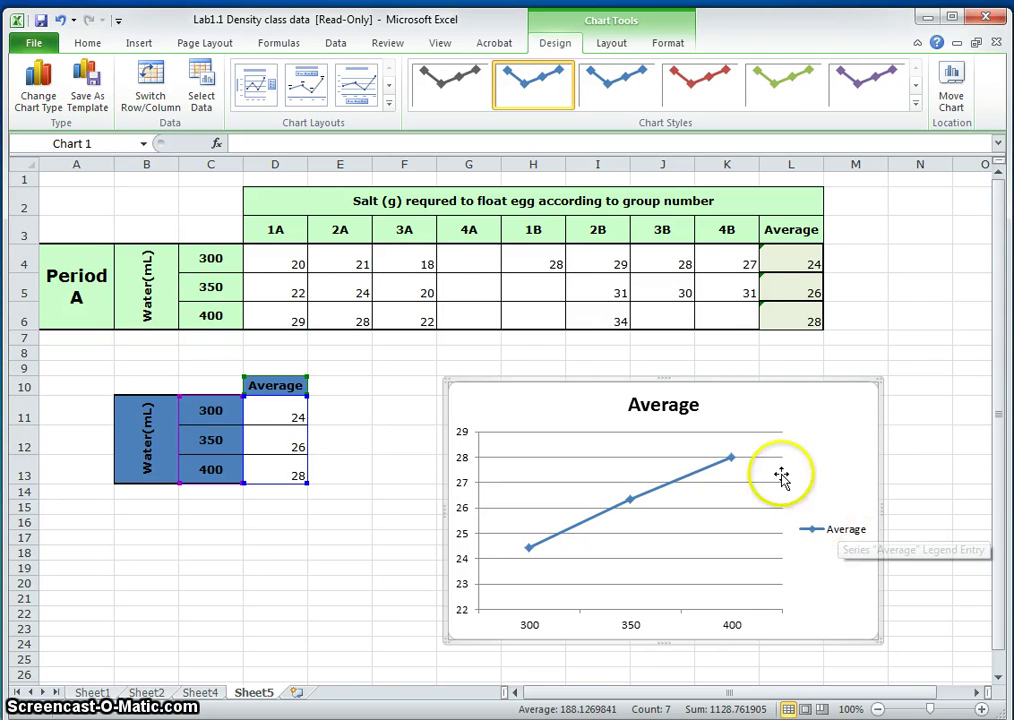
click(845, 535)
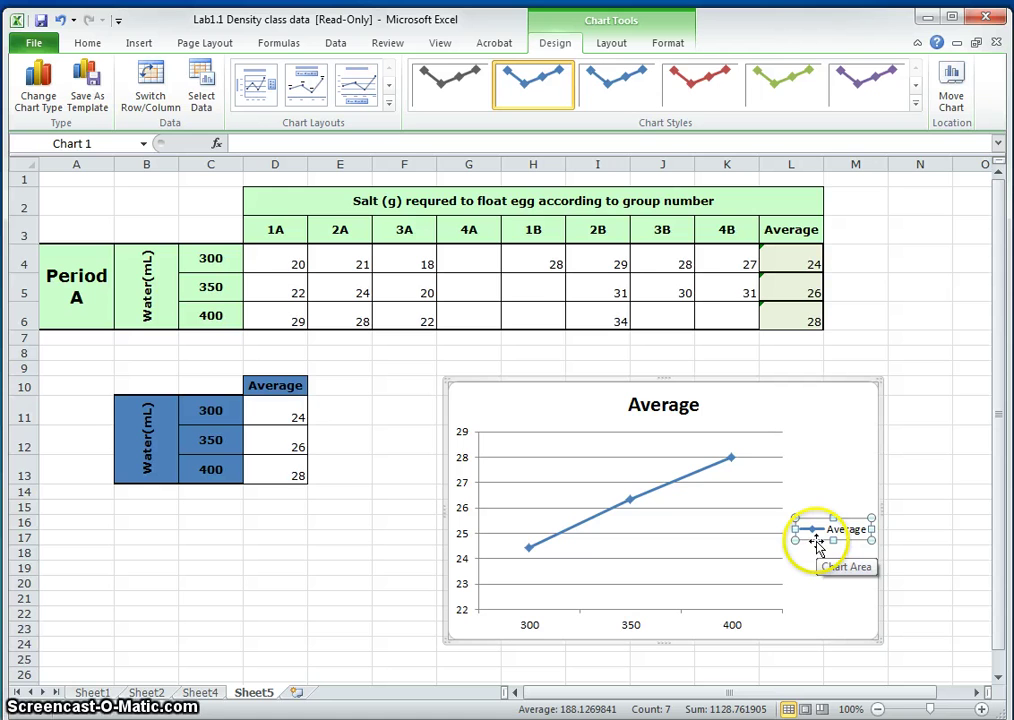
key(Delete)
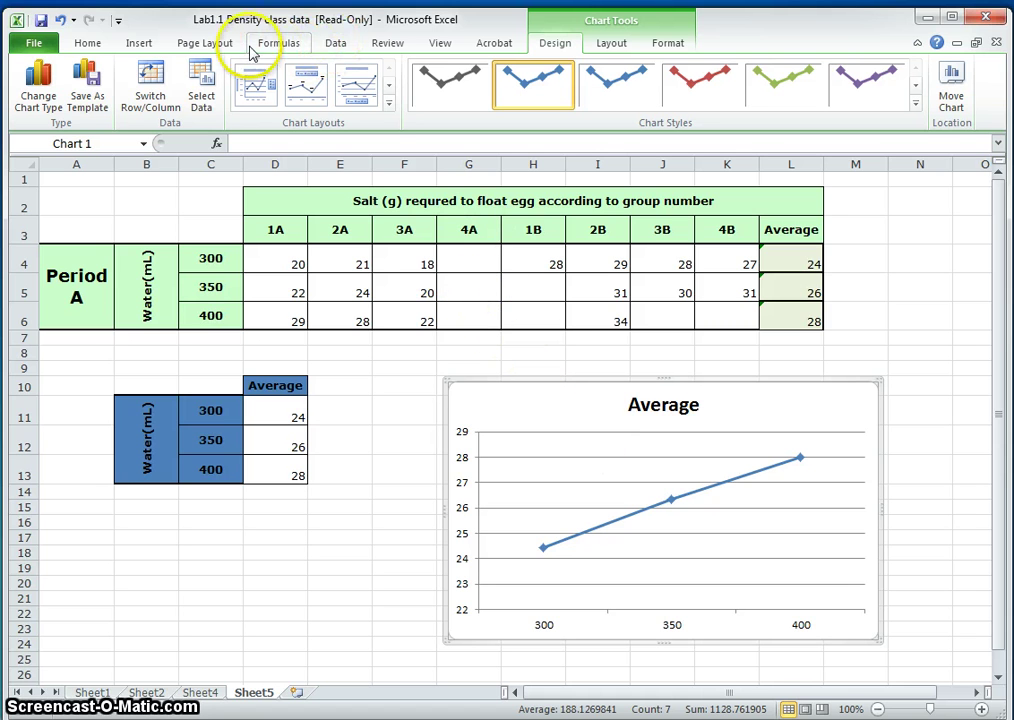
- Add a primary horizontal axis title below the chart's axis
click(623, 50)
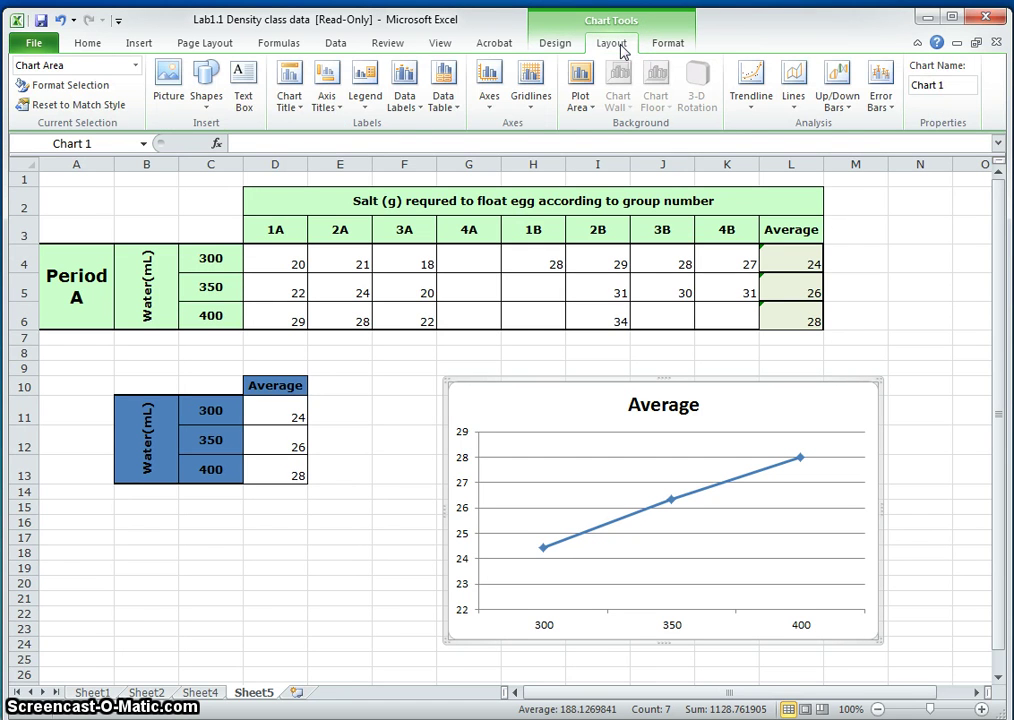
click(328, 104)
mouse_move(344, 134)
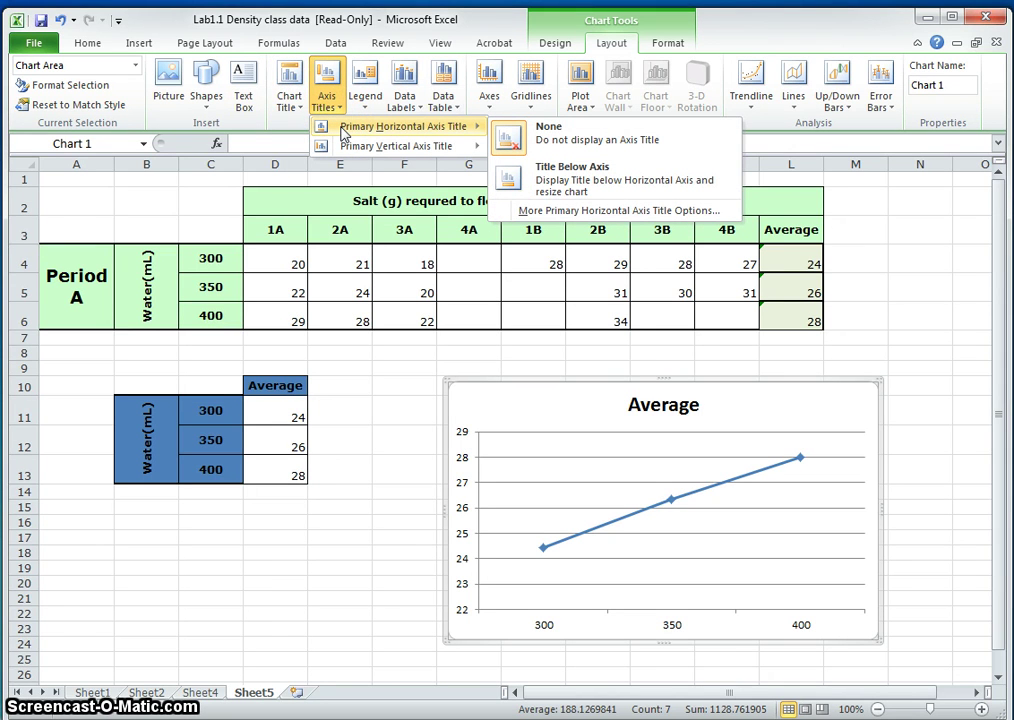
click(597, 193)
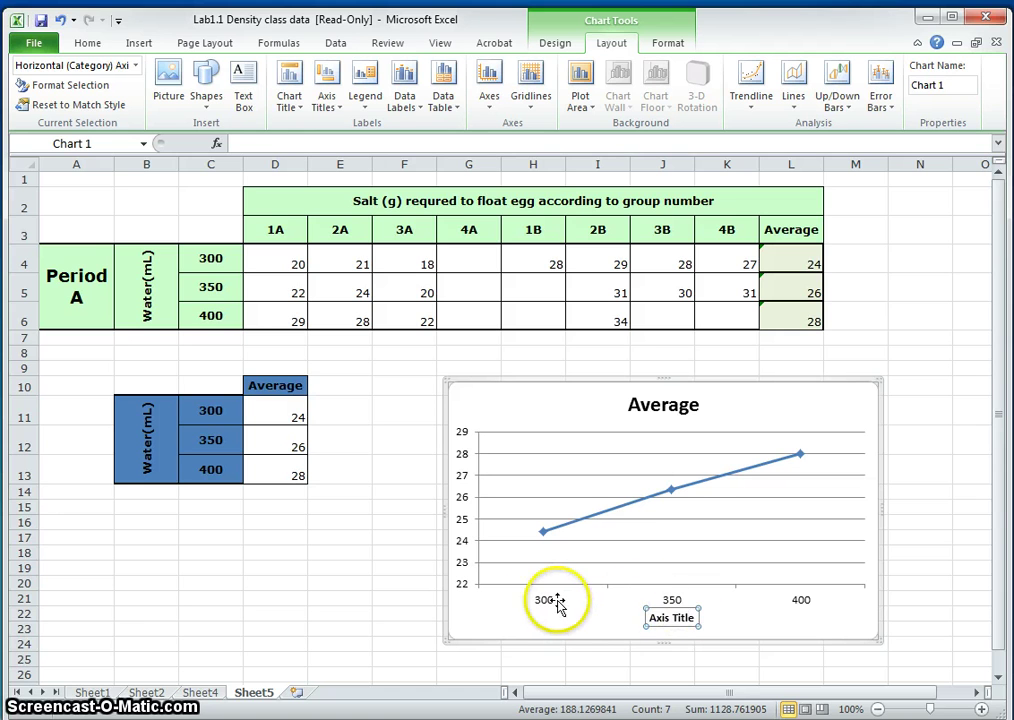
- Replace the horizontal axis title's placeholder text with "water (ml)"
double_click(689, 617)
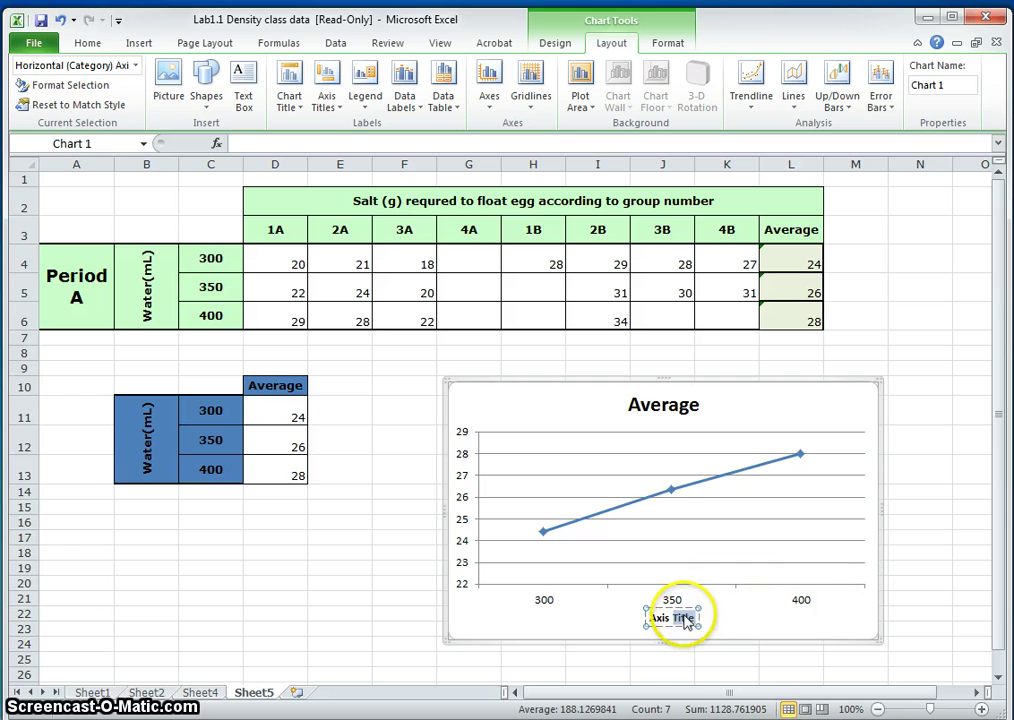
key(BackSpace)
key(BackSpace)
key(BackSpace)
key(BackSpace)
key(BackSpace)
key(BackSpace)
key(BackSpace)
key(BackSpace)
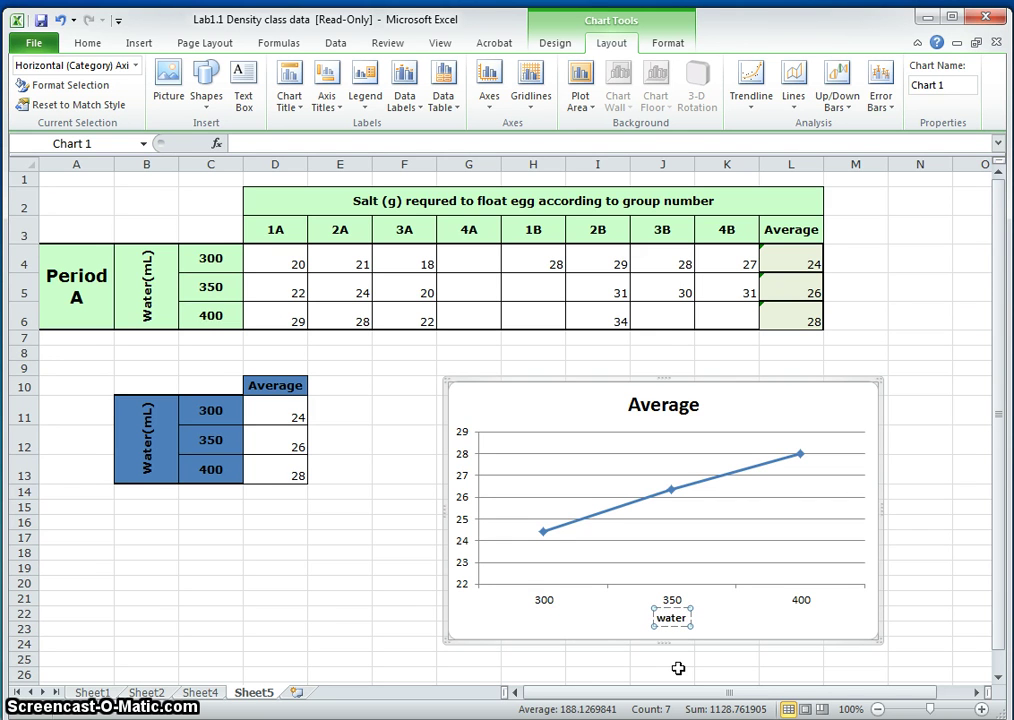
key(BackSpace)
key(BackSpace)
key(BackSpace)
key(BackSpace)
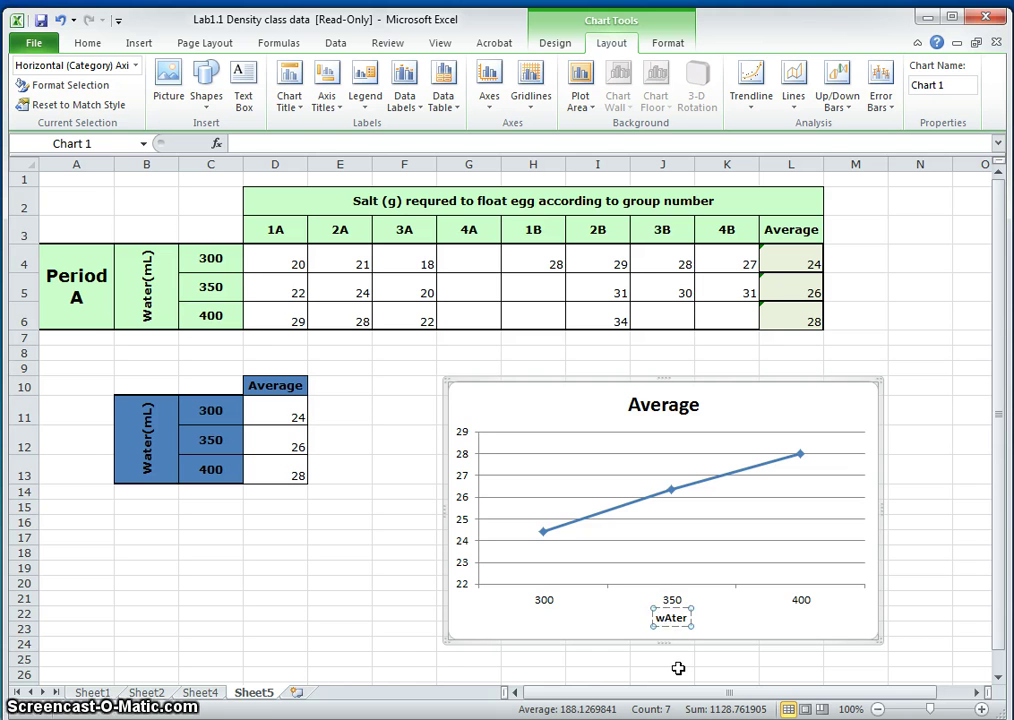
key(BackSpace)
key(BackSpace)
key(BackSpace)
key(BackSpace)
key(BackSpace)
click(675, 657)
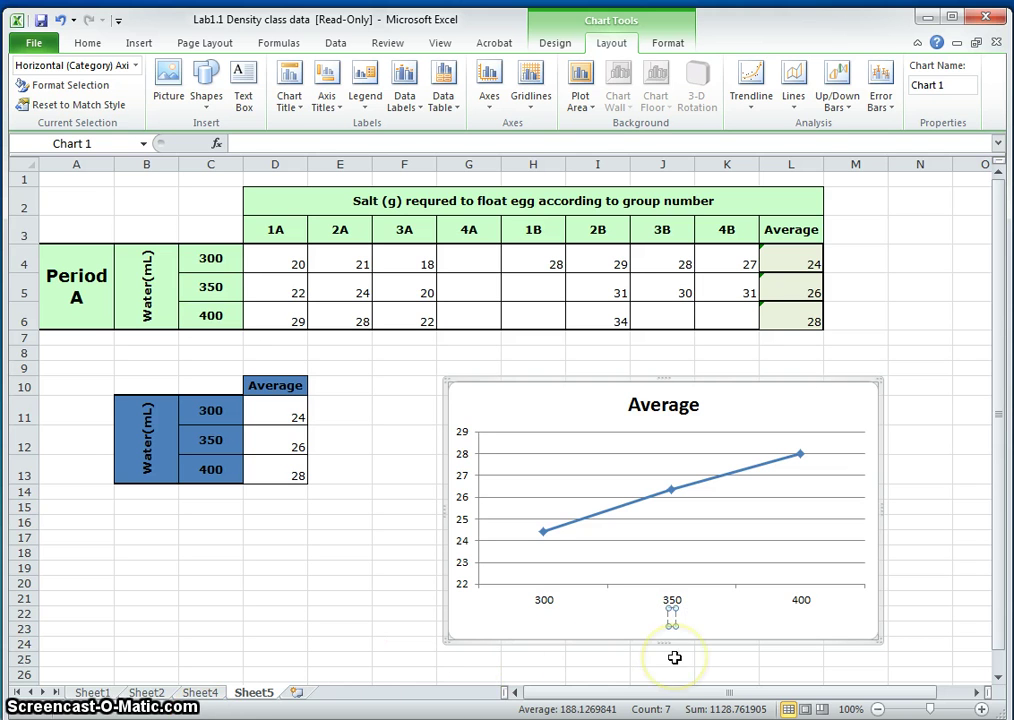
text(water)
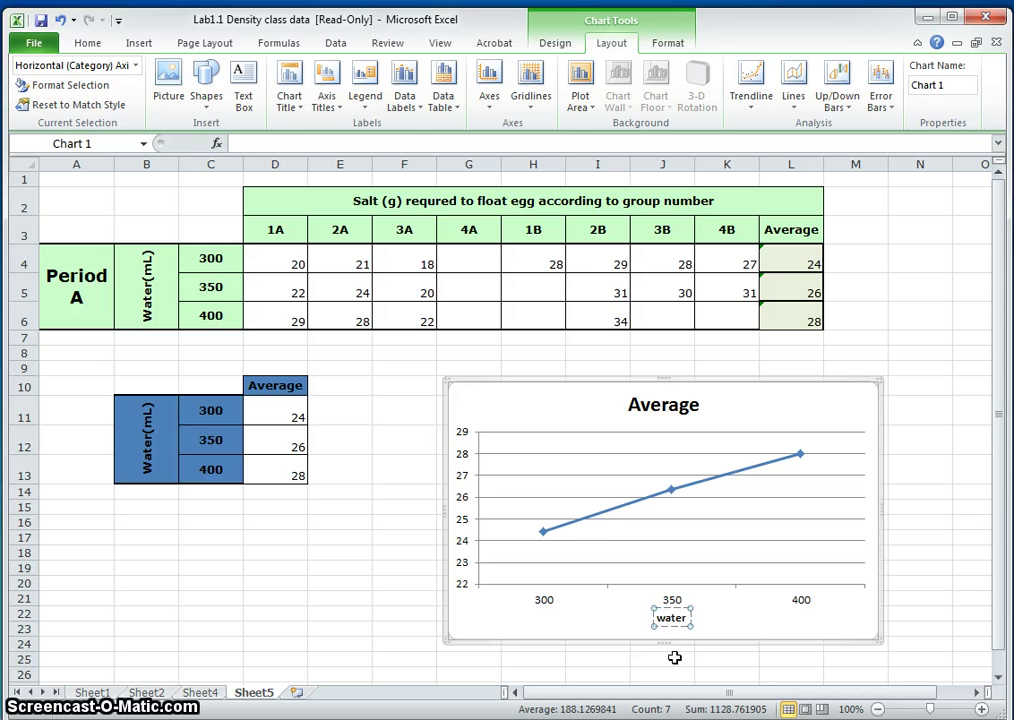
text( (ml)
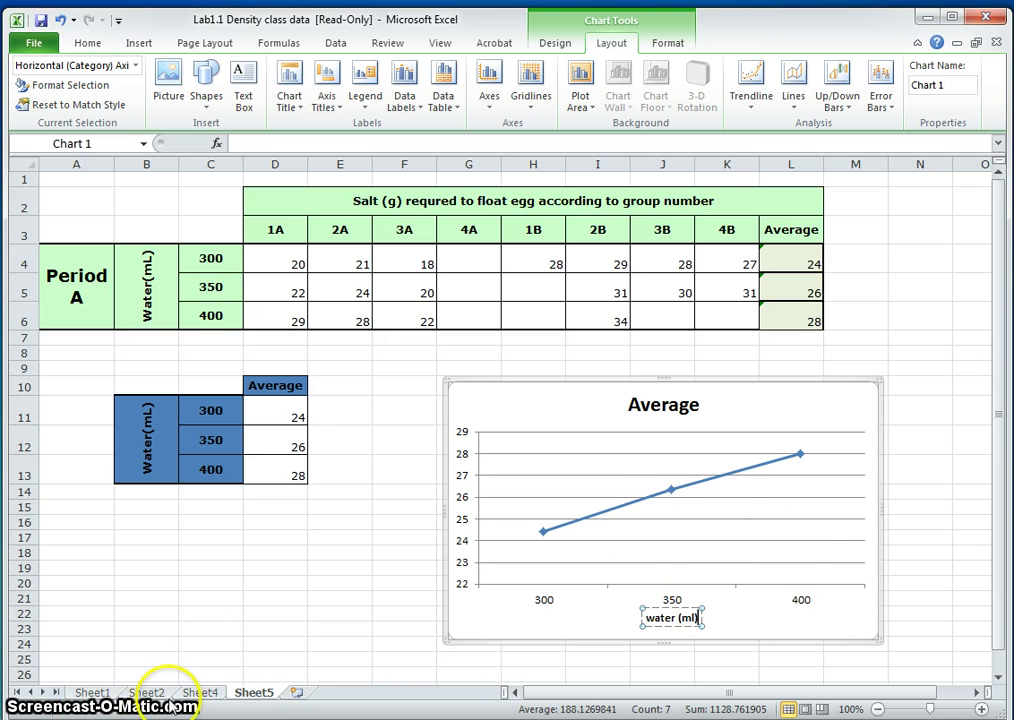
click(776, 534)
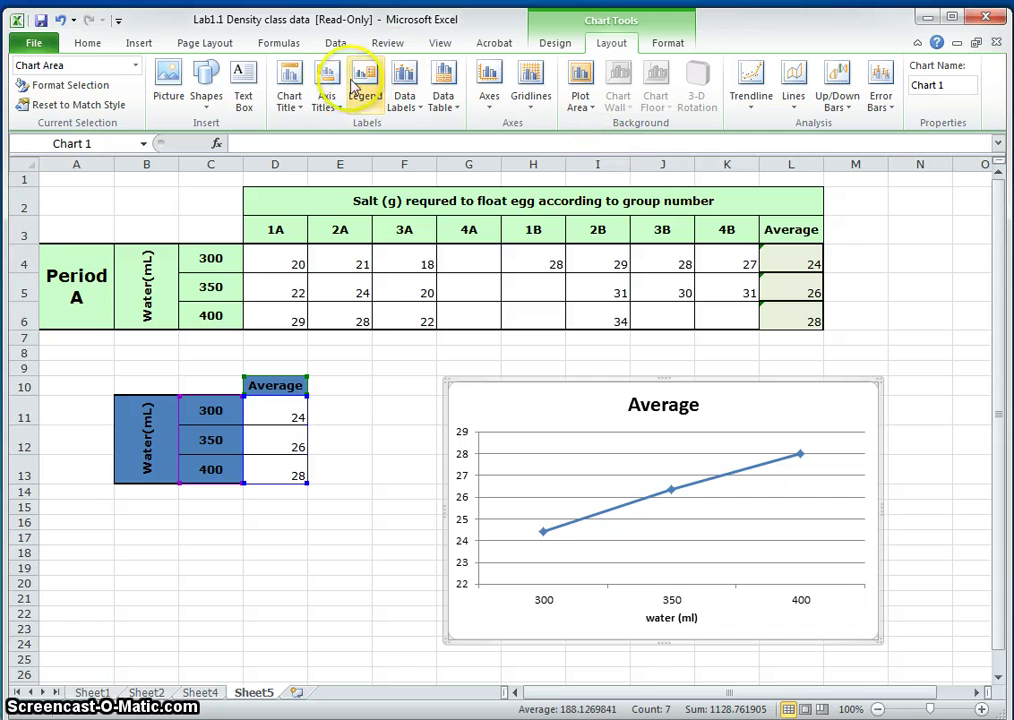
- Add a rotated primary vertical axis title to the chart reading "salt required to float an egg (g)"
click(327, 95)
mouse_move(348, 147)
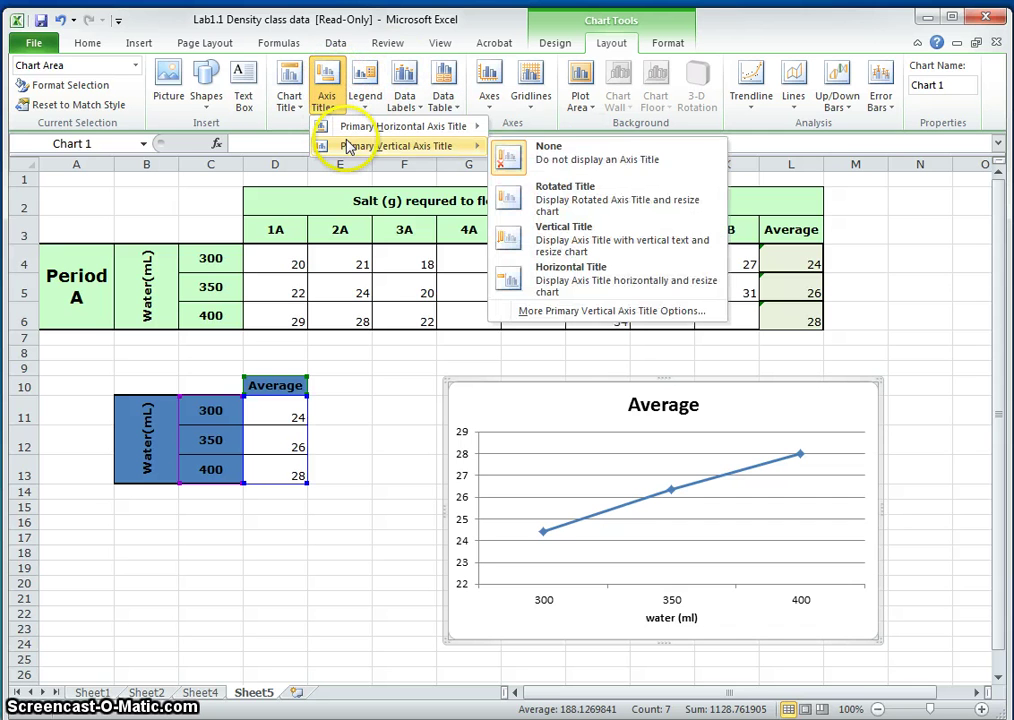
click(560, 200)
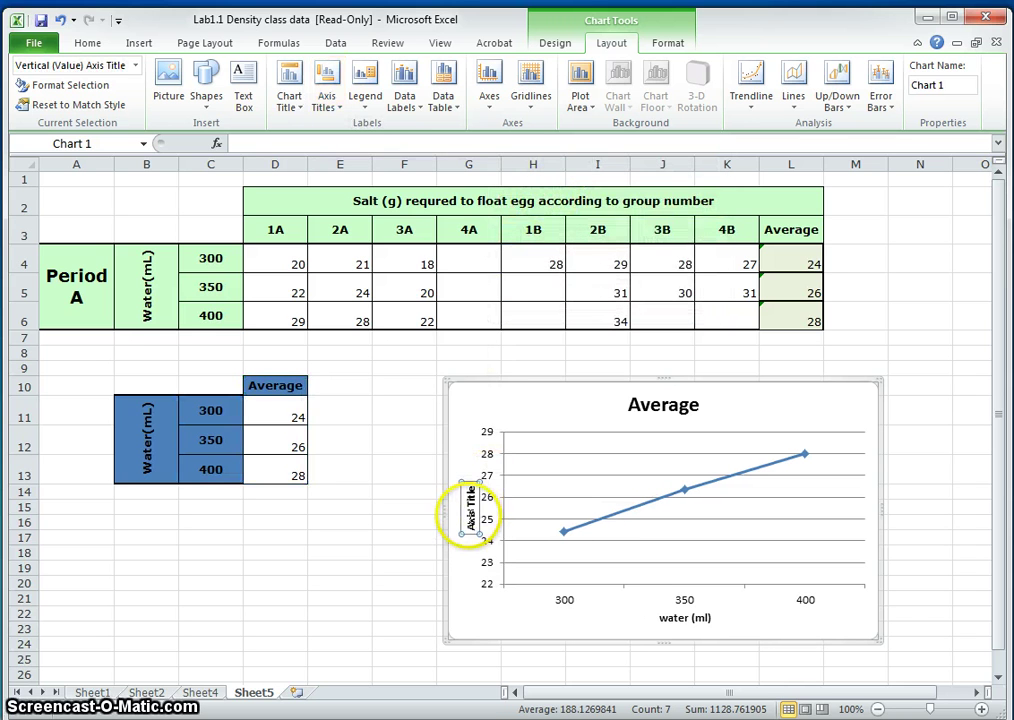
click(470, 518)
triple_click(470, 530)
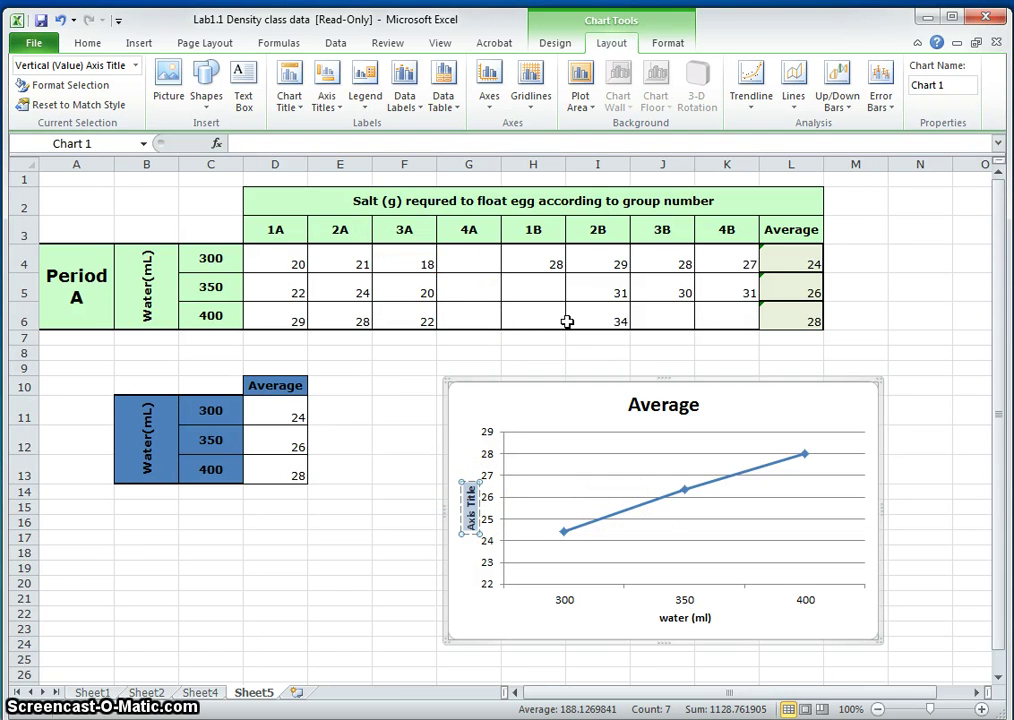
text(salt required to f)
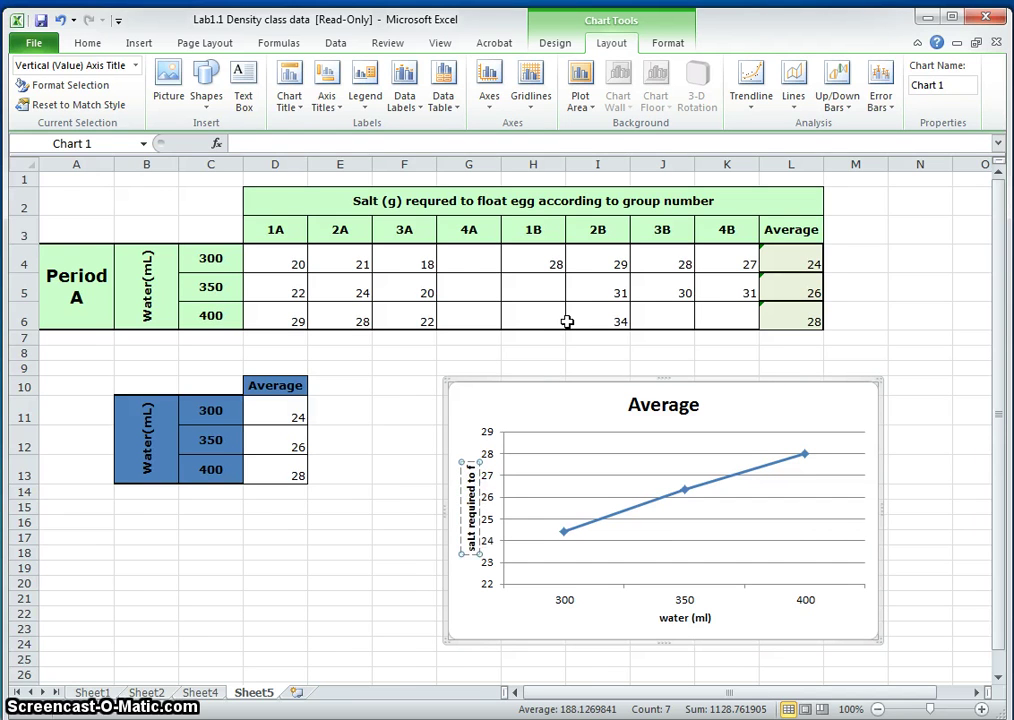
text(l)
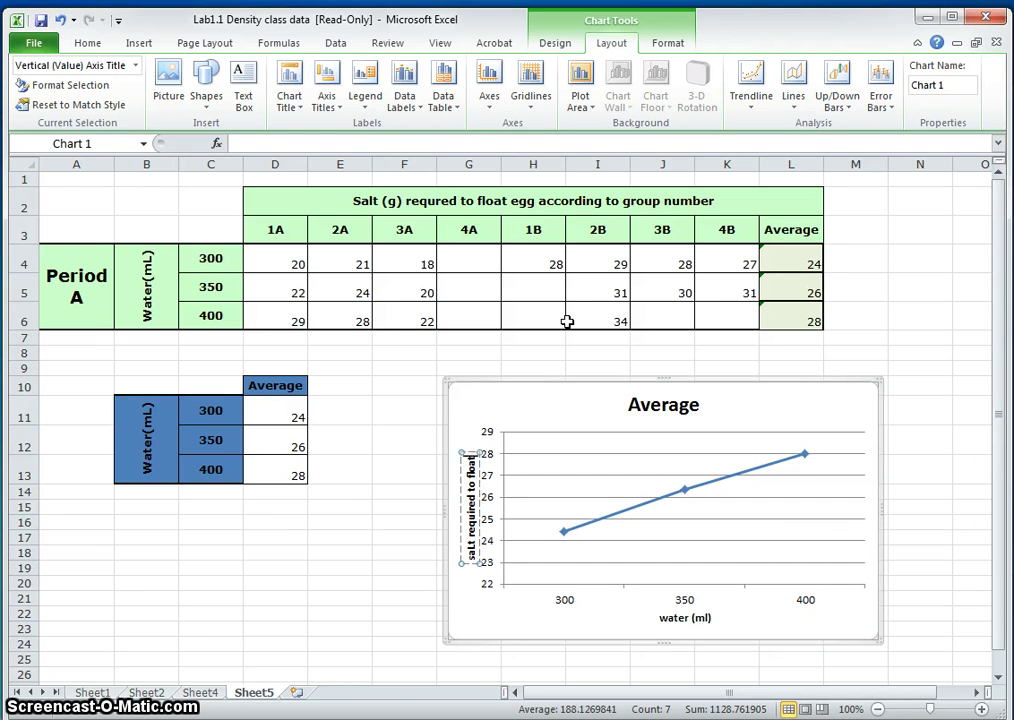
text(oat an egg ()
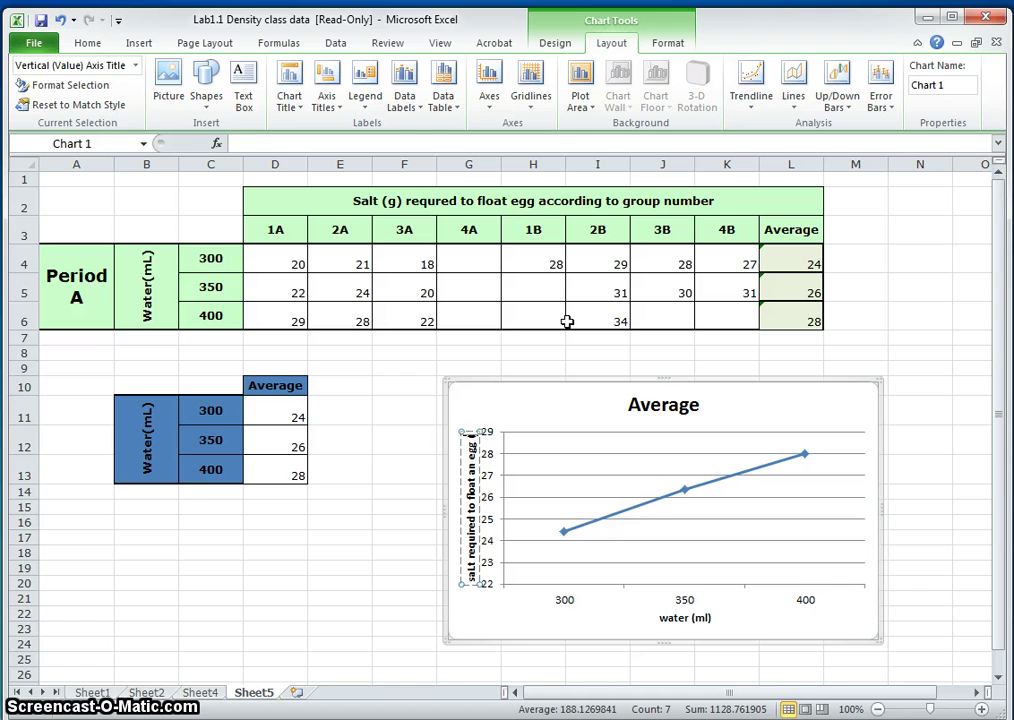
text(g))
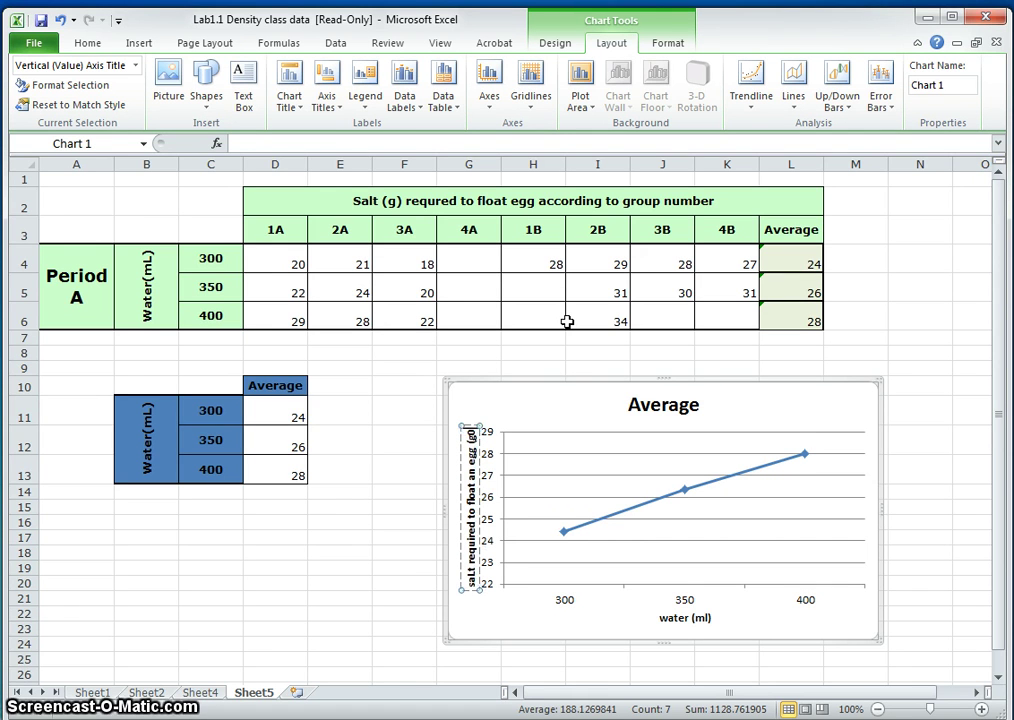
key(BackSpace)
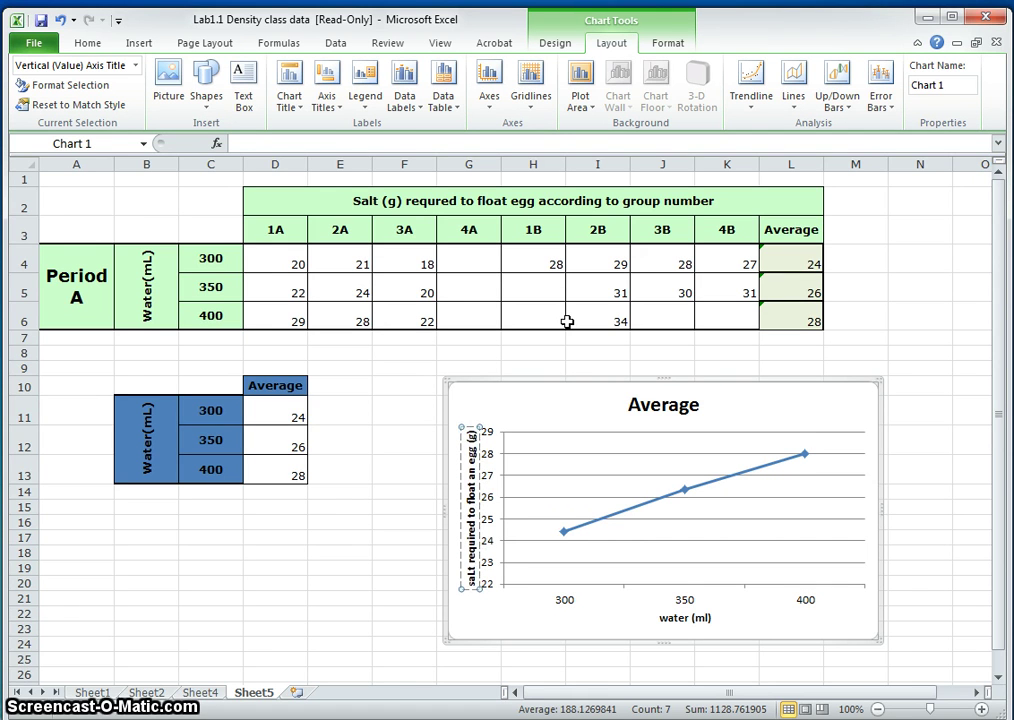
click(525, 634)
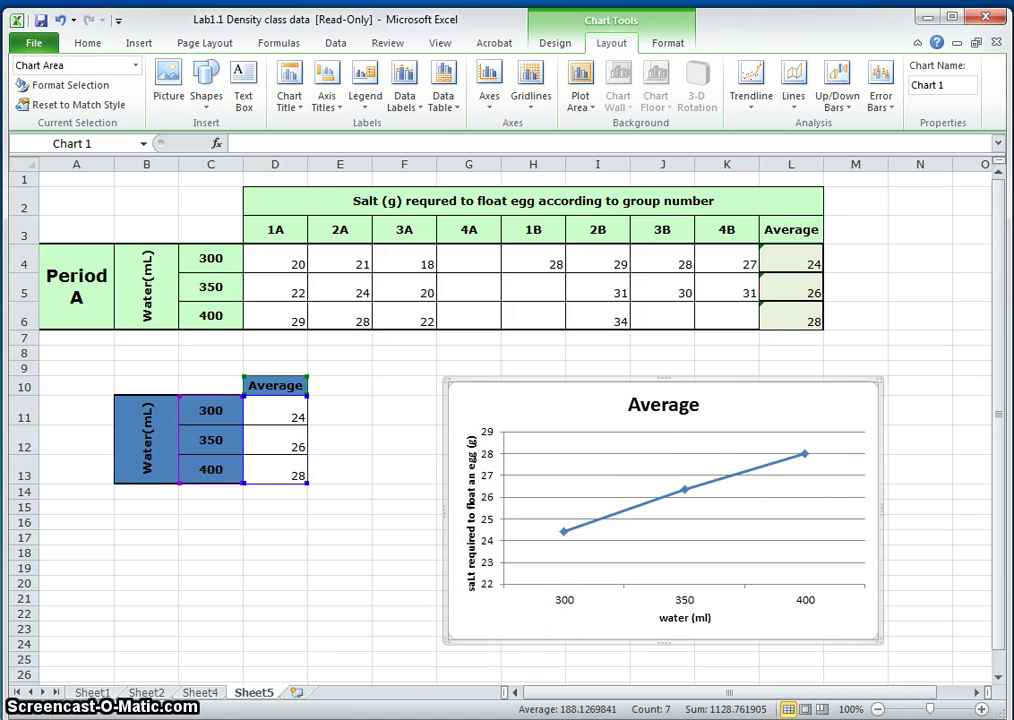
- Change the chart title to "Water vs Salt Required To Float an Egg"
click(660, 410)
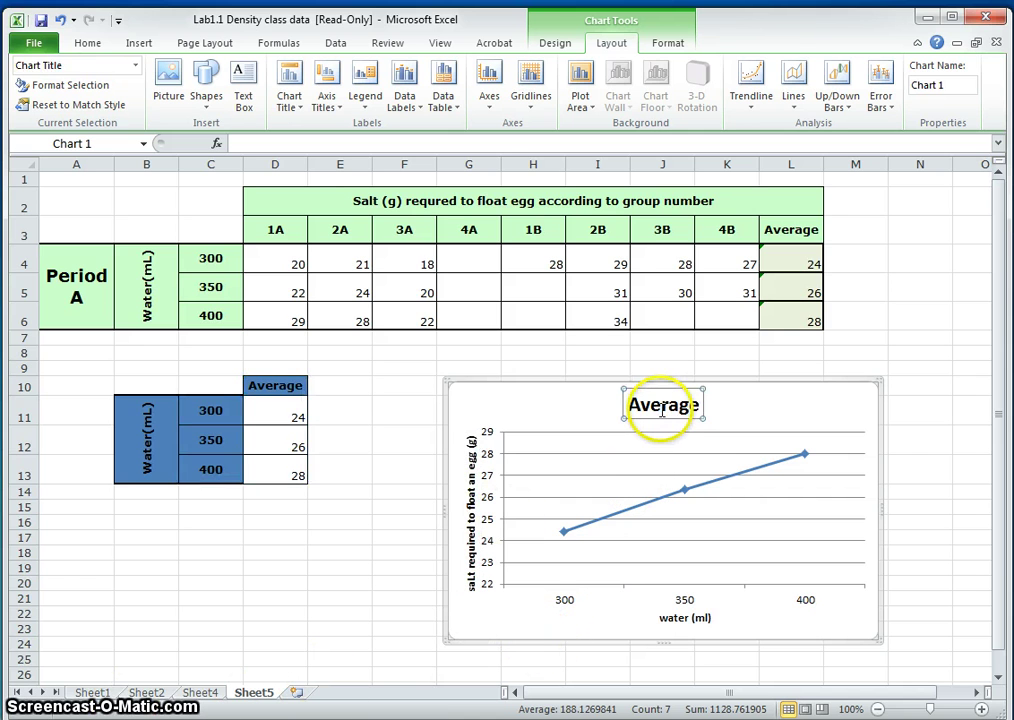
double_click(663, 410)
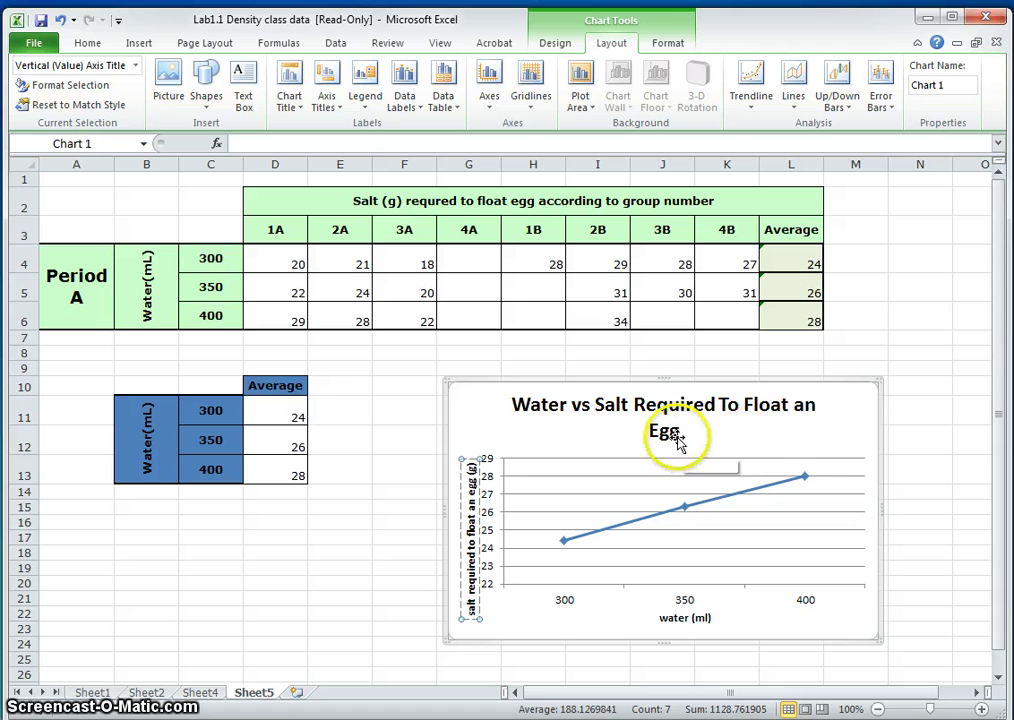
- Reposition the chart slightly and enlarge it until its title fits on a single line
click(674, 435)
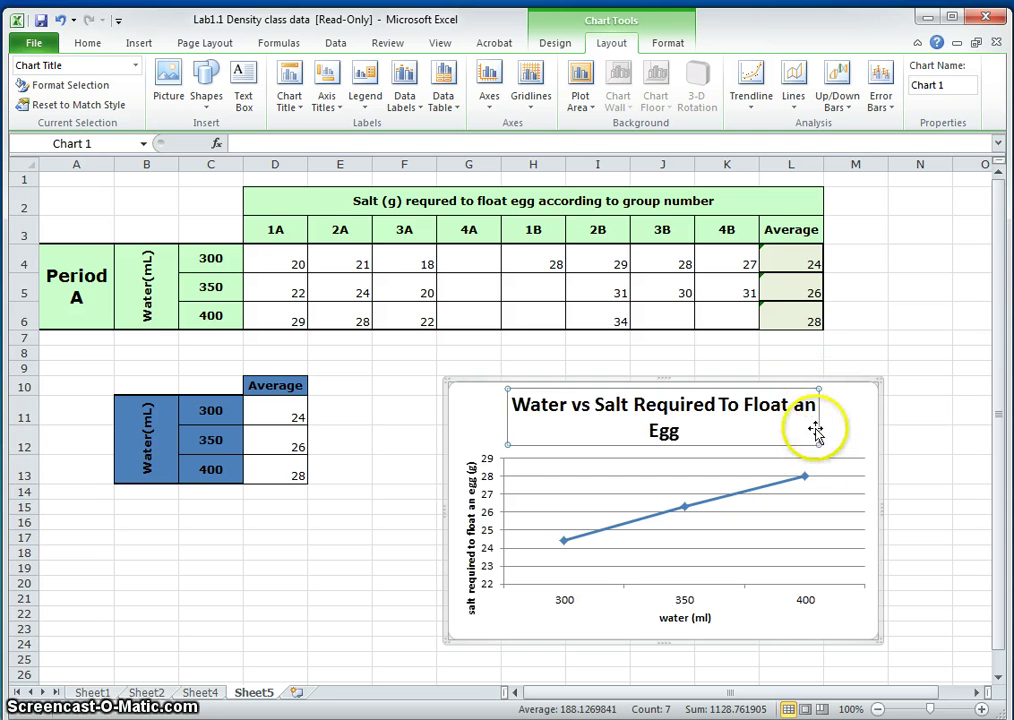
drag(819, 430, 830, 450)
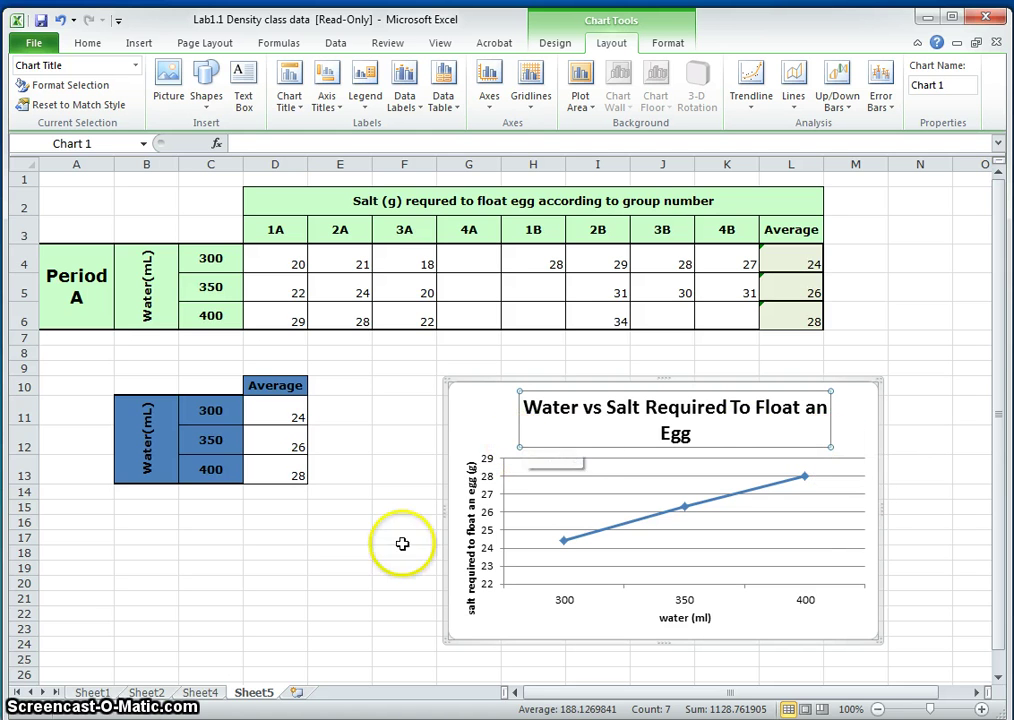
drag(842, 433, 803, 446)
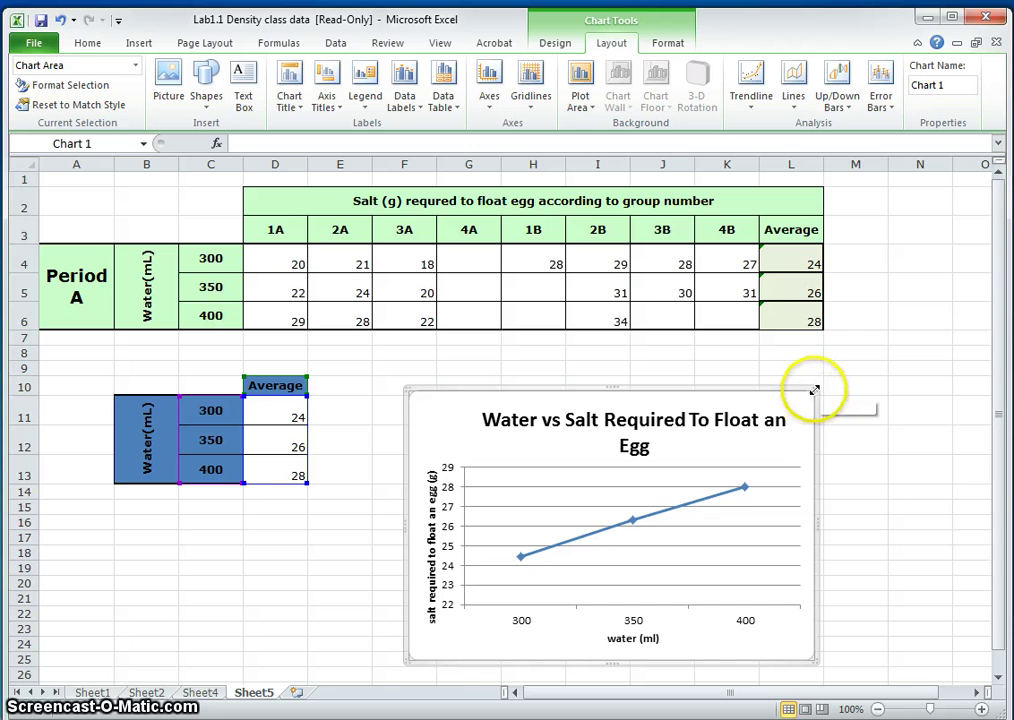
drag(816, 387, 893, 366)
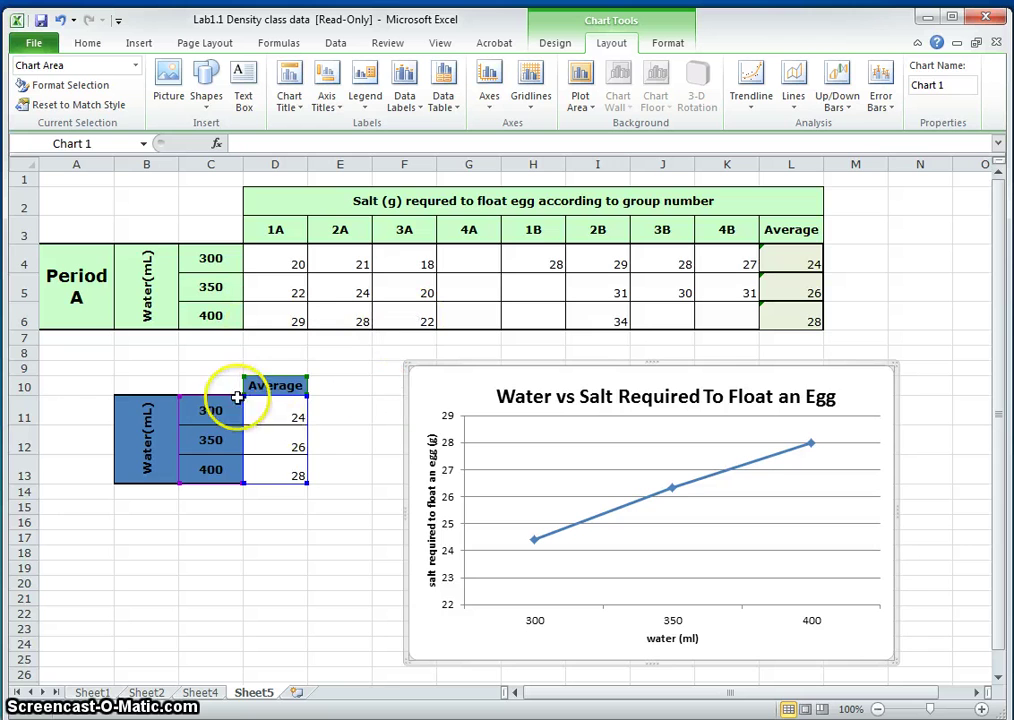
- Add a page header whose right section holds the author's full name with the current date field on a second line
click(191, 382)
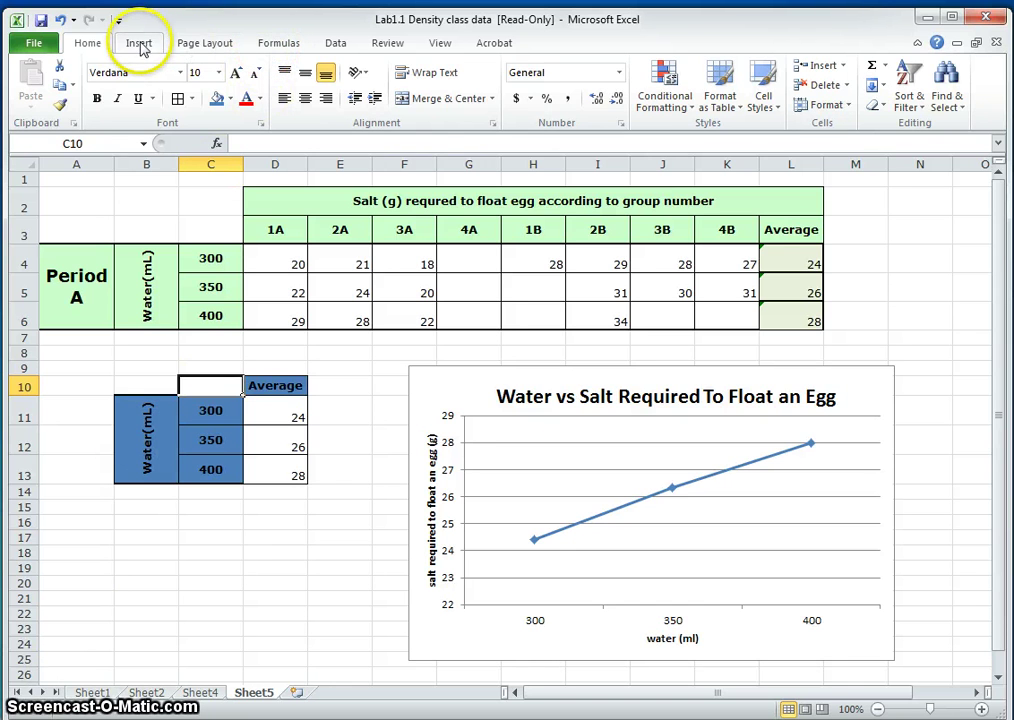
click(138, 44)
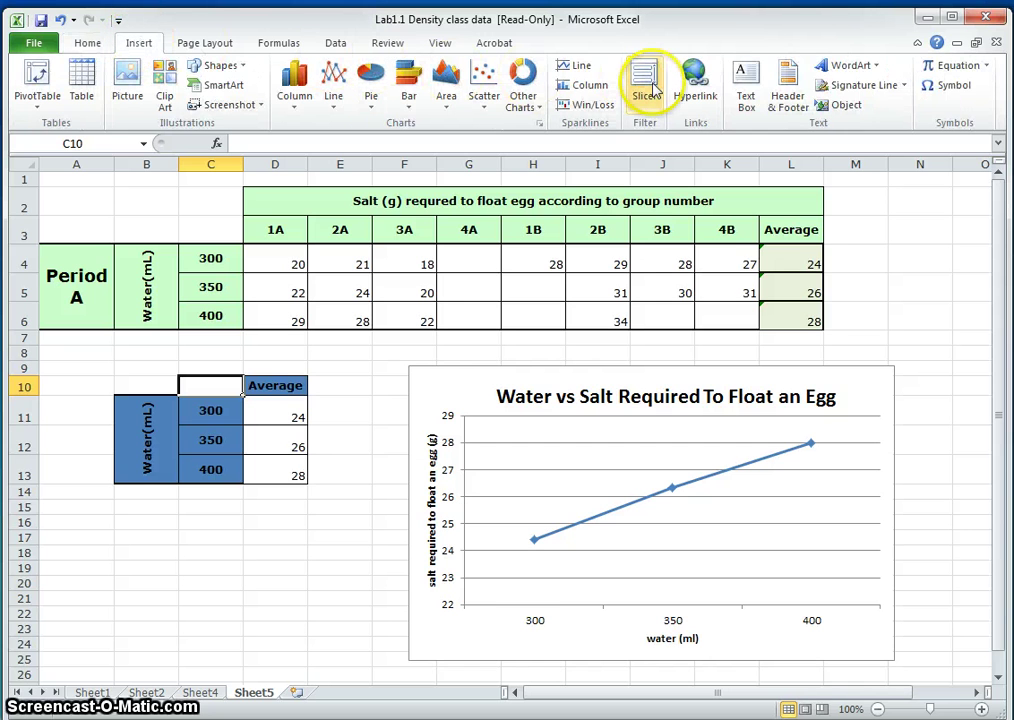
click(788, 88)
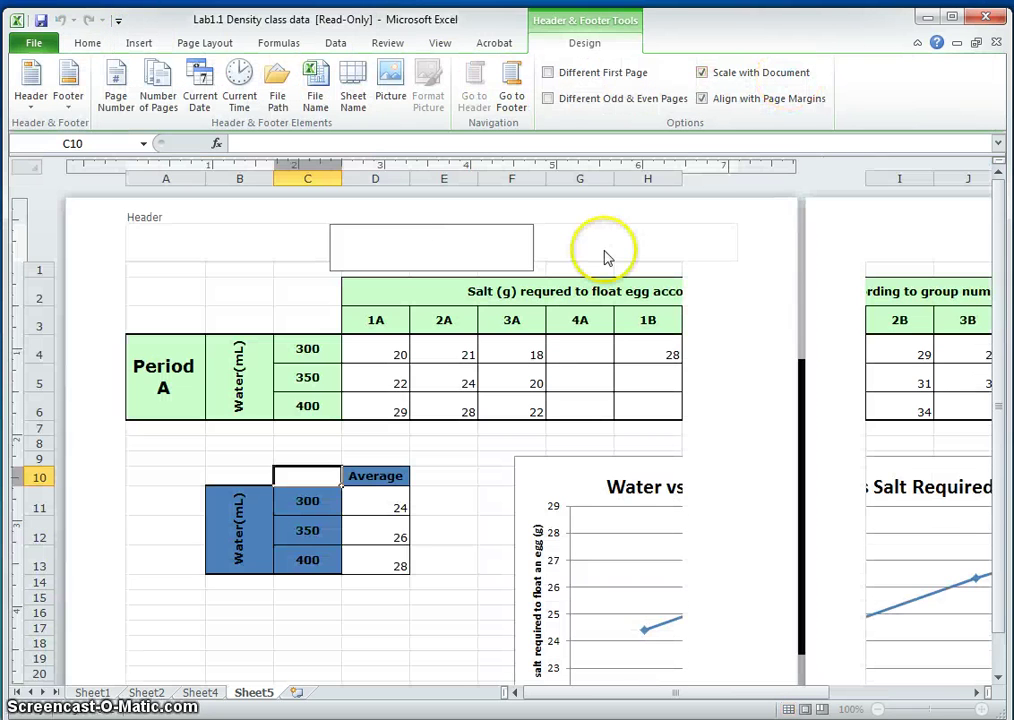
click(605, 252)
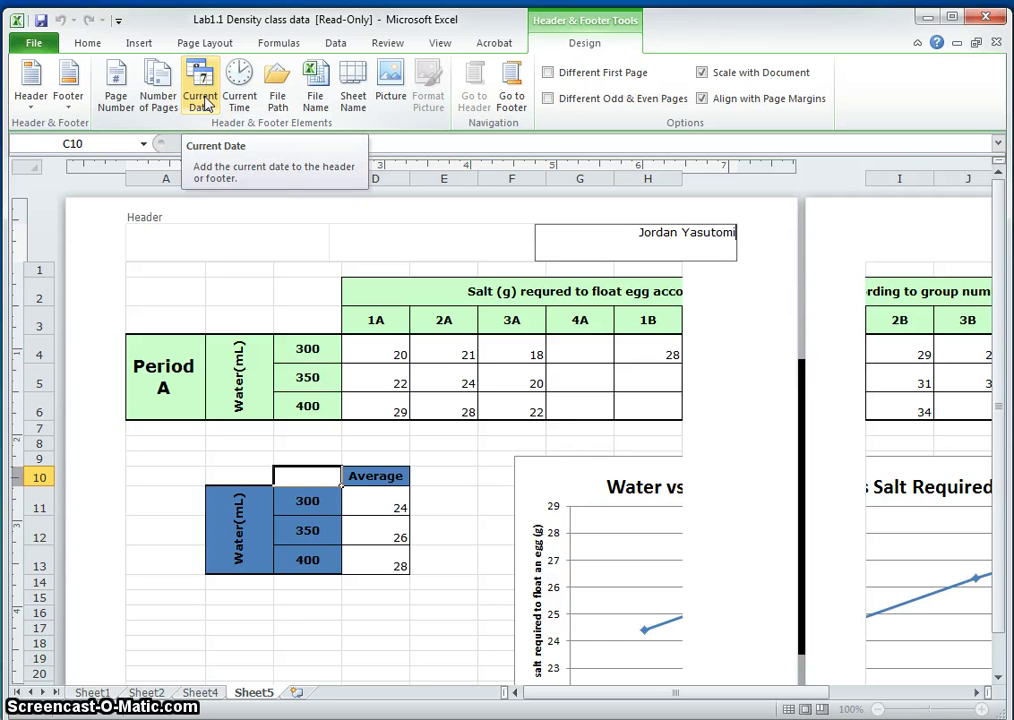
click(203, 100)
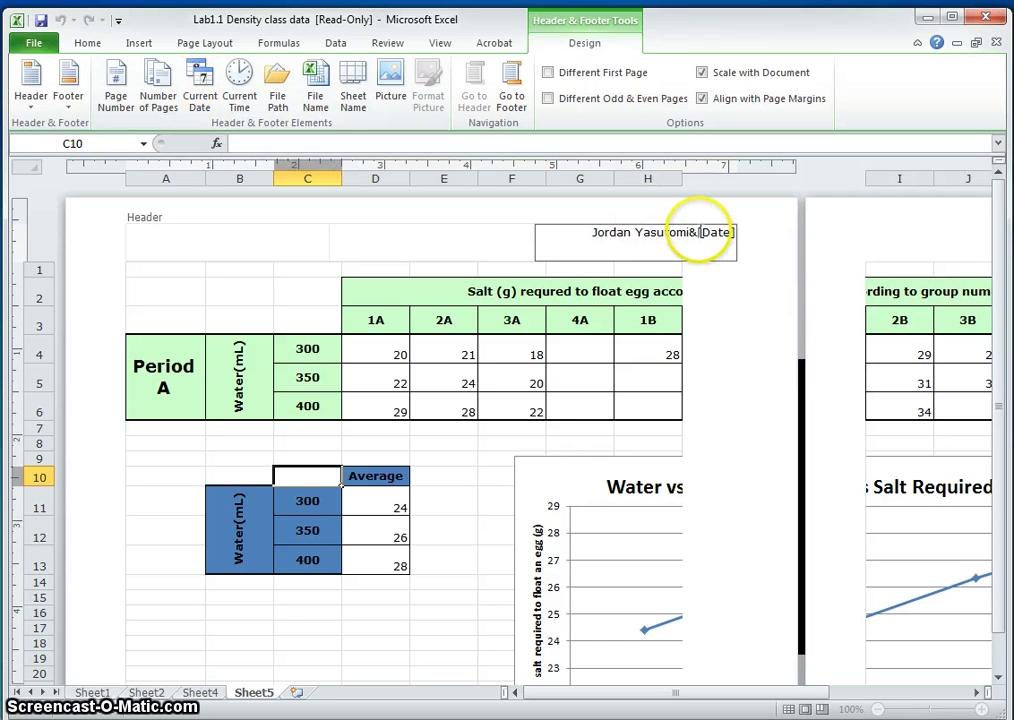
click(687, 233)
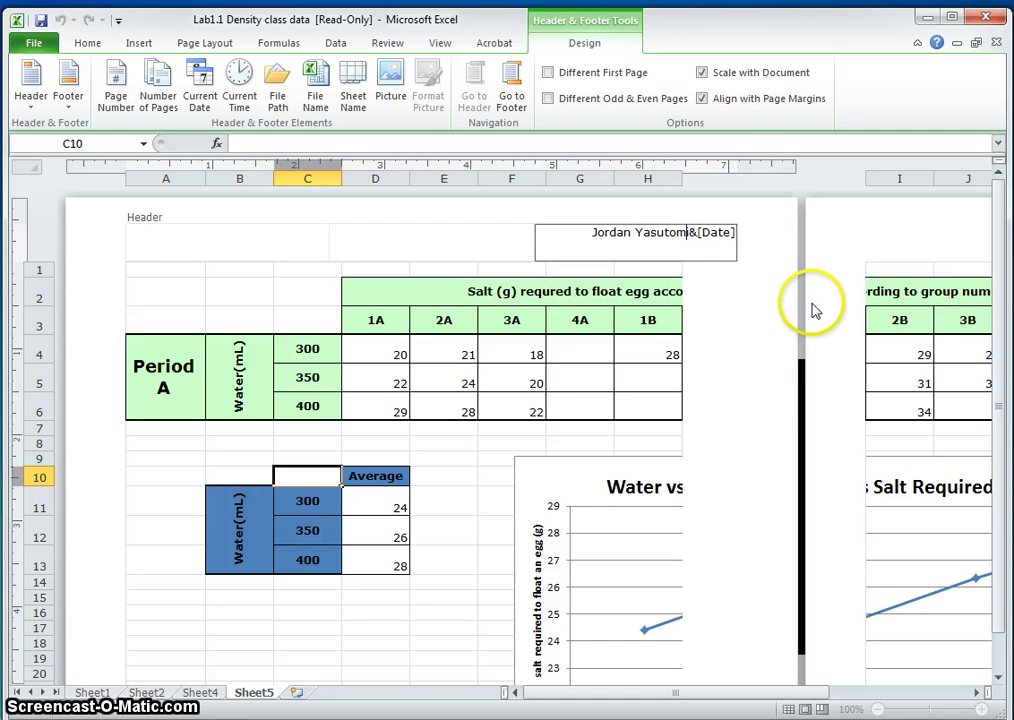
key(Return)
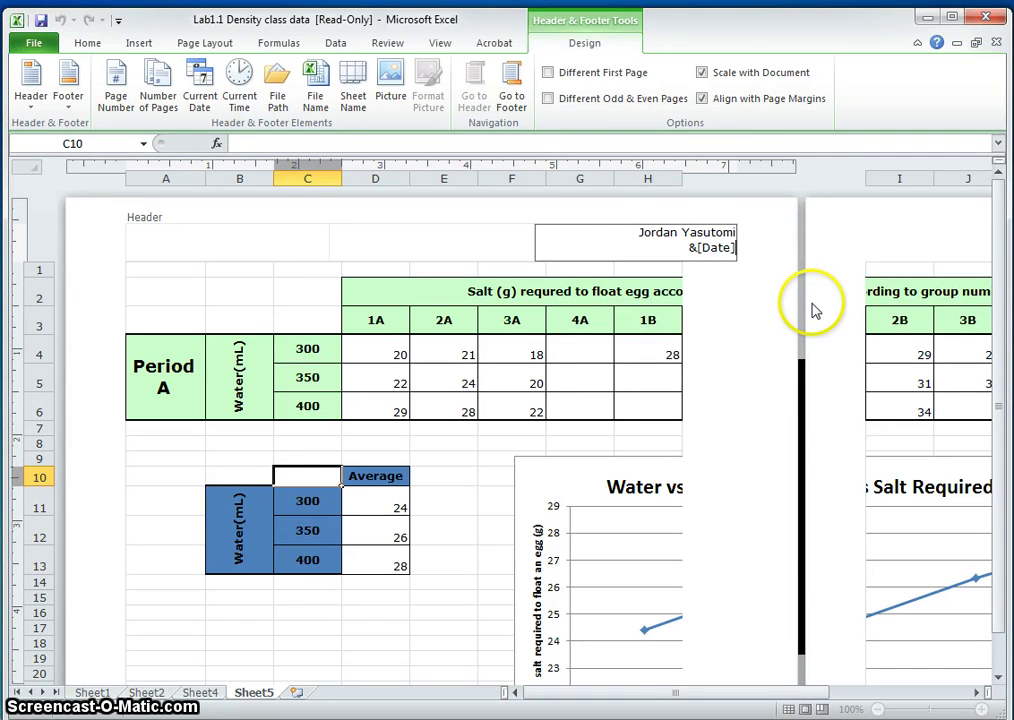
- Add a third line reading "pd A" below the date field in the page header's right section
click(812, 310)
text(p)
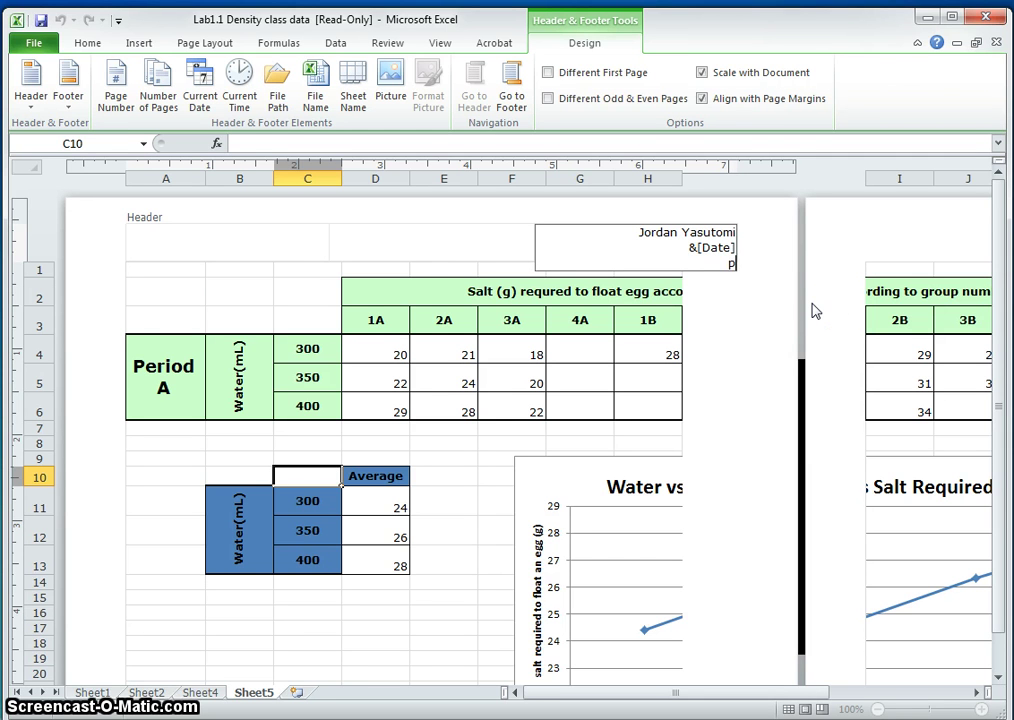
text(d A)
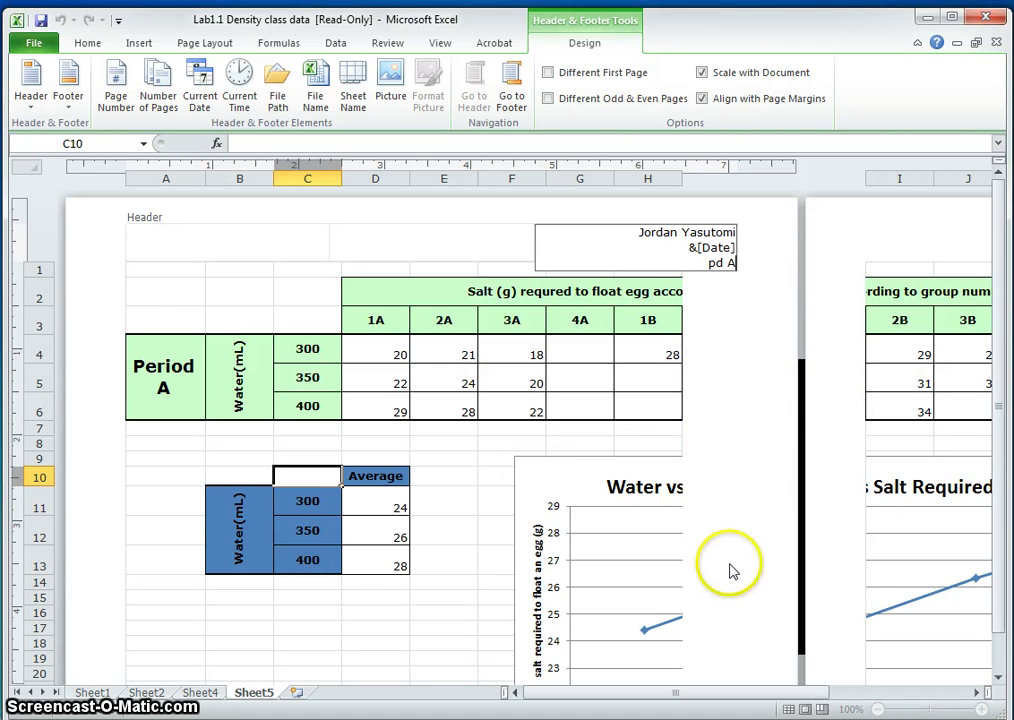
- Set the sheet's print orientation to landscape
click(87, 44)
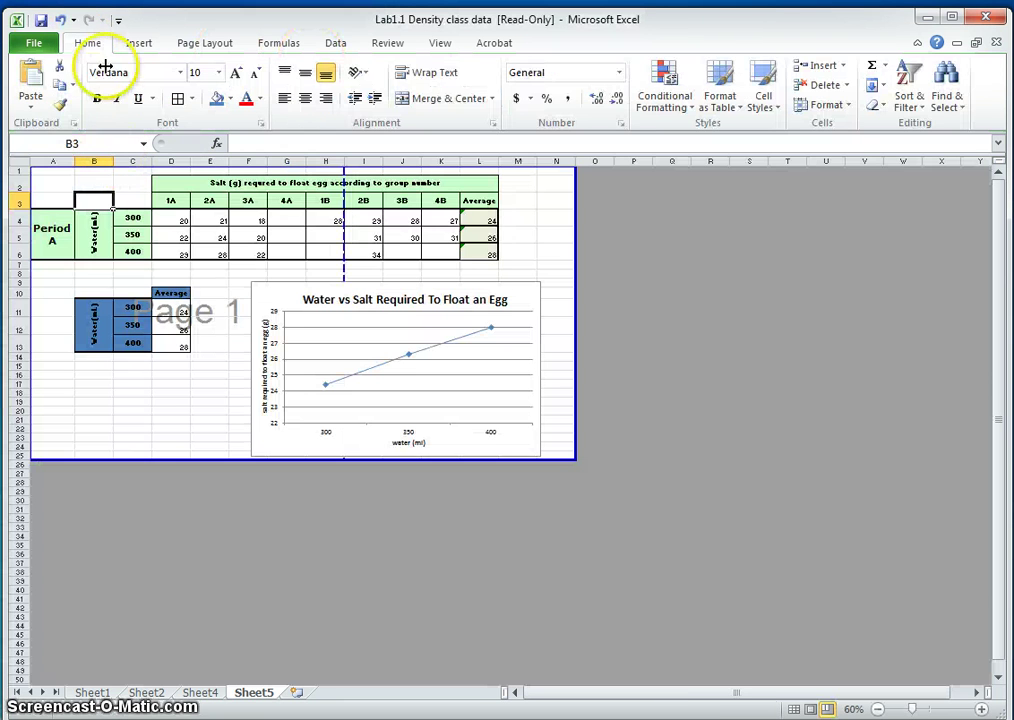
click(36, 44)
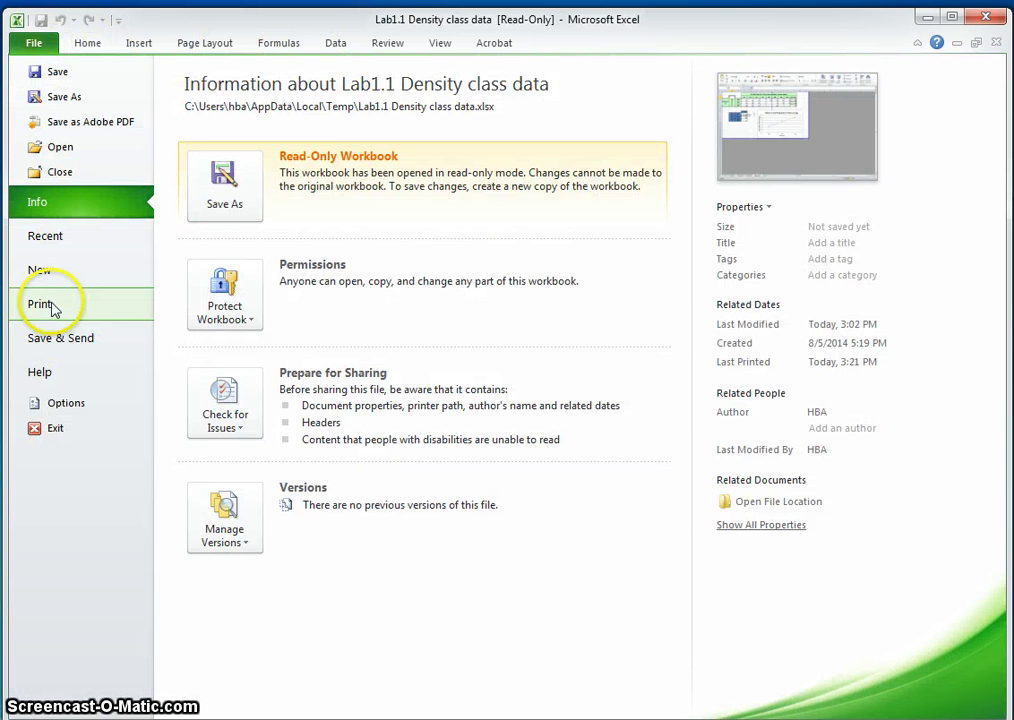
click(275, 399)
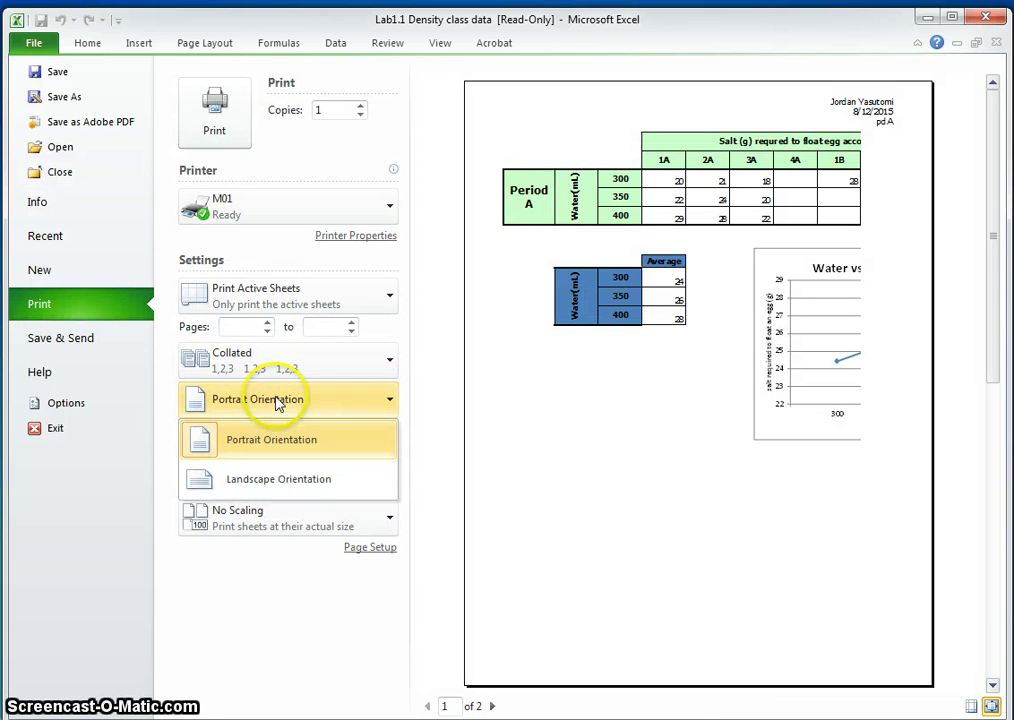
click(267, 479)
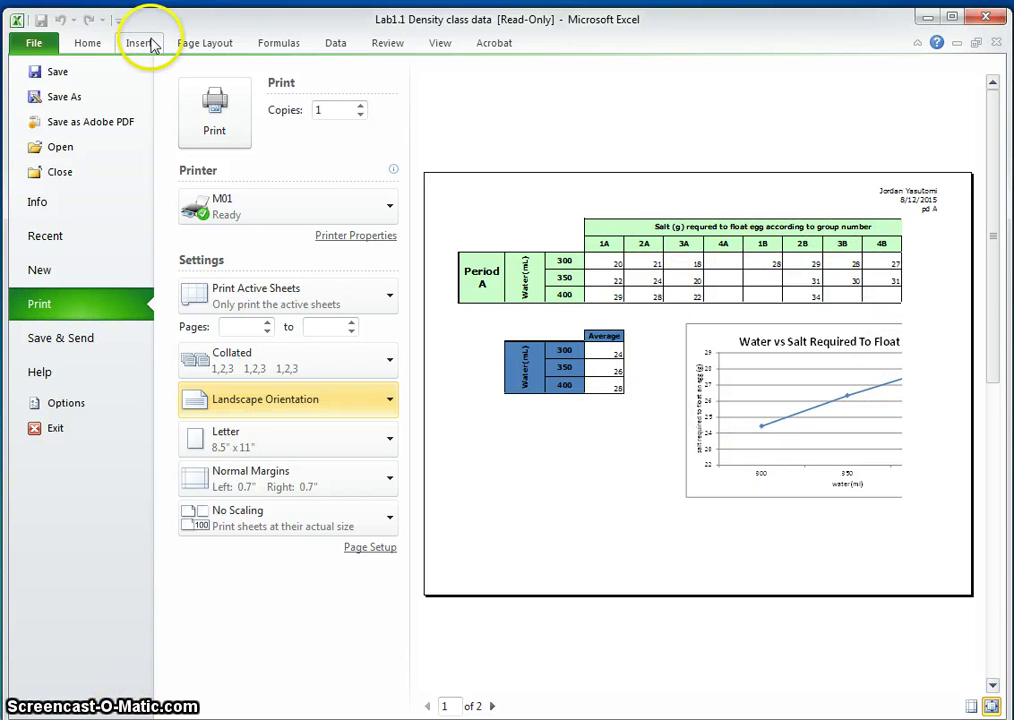
- Move the vertical page break out past column N so the tables and chart share one page, and switch to Page Layout view
click(440, 43)
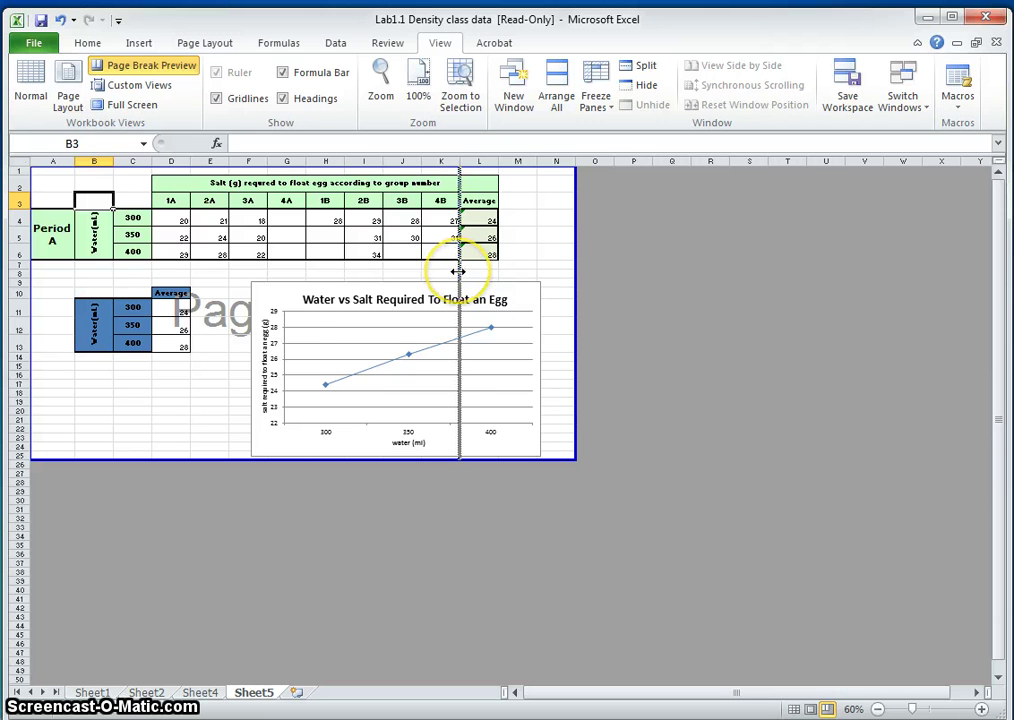
drag(457, 270, 577, 279)
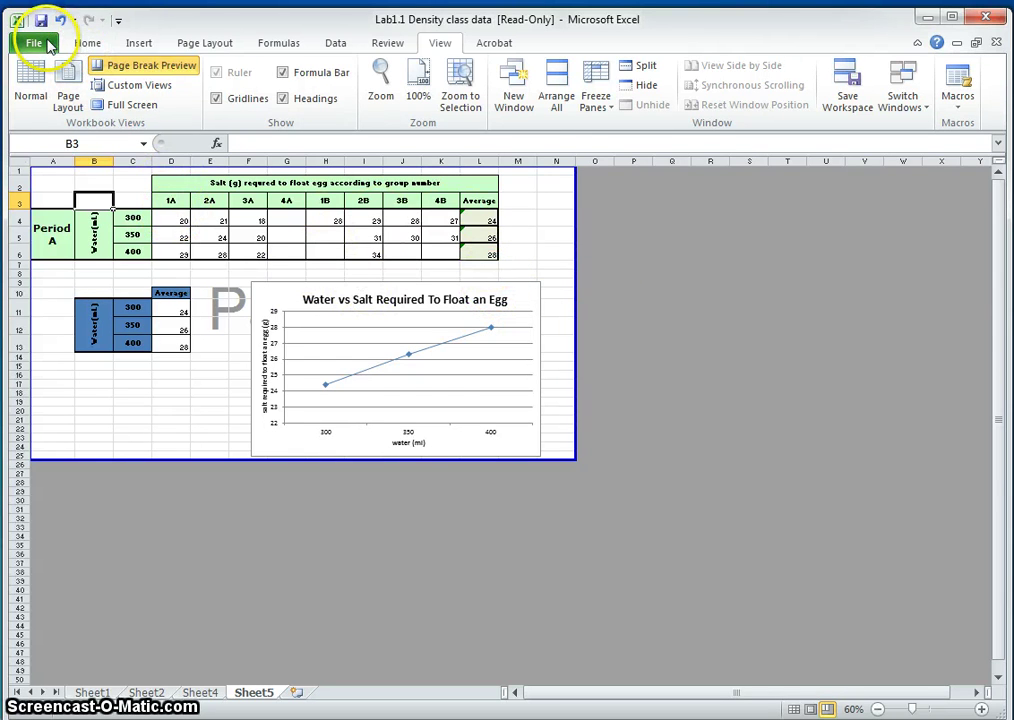
click(72, 86)
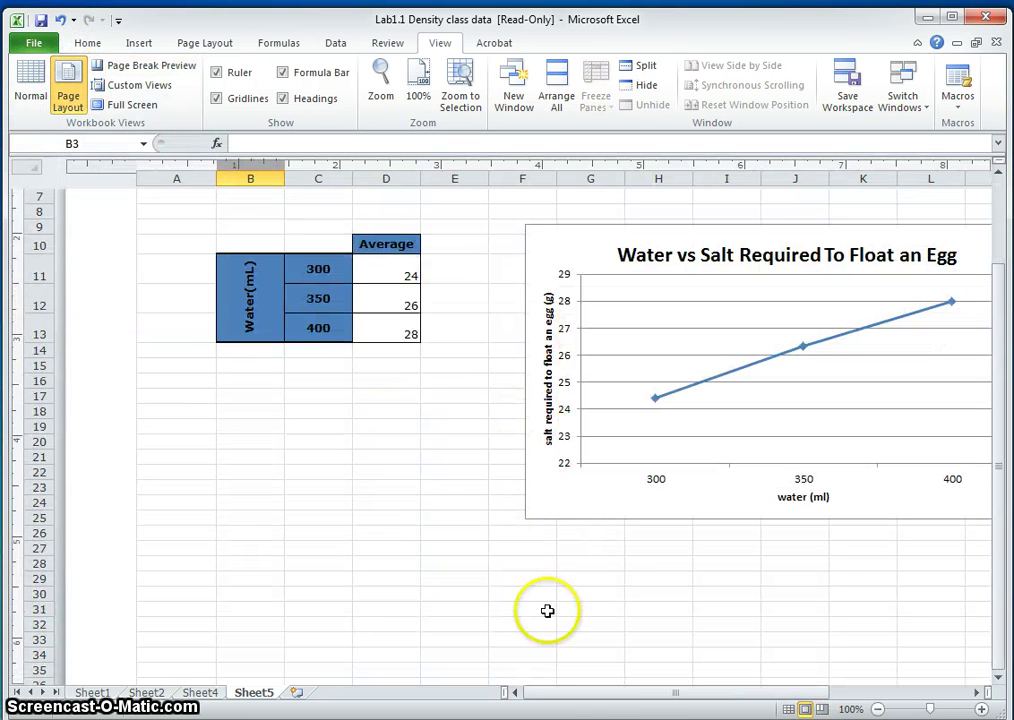
mouse_move(611, 694)
mouse_down()
mouse_move(712, 698)
mouse_move(600, 700)
mouse_up()
scroll(540, 560, up, 3)
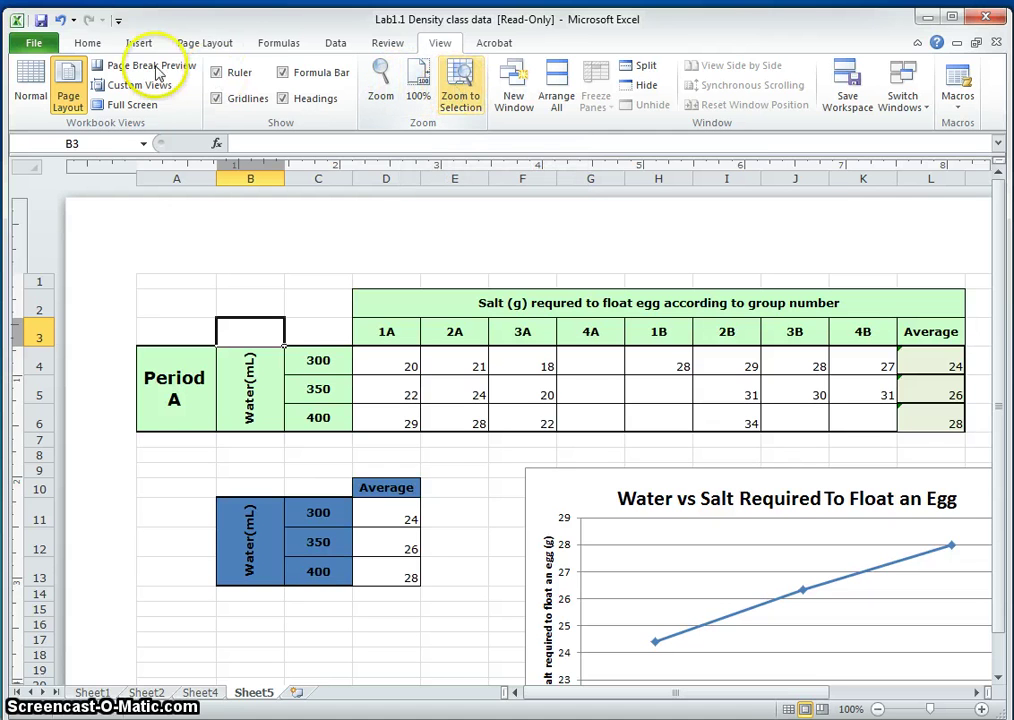
- Check the sheet's print preview and print the active sheet
click(44, 50)
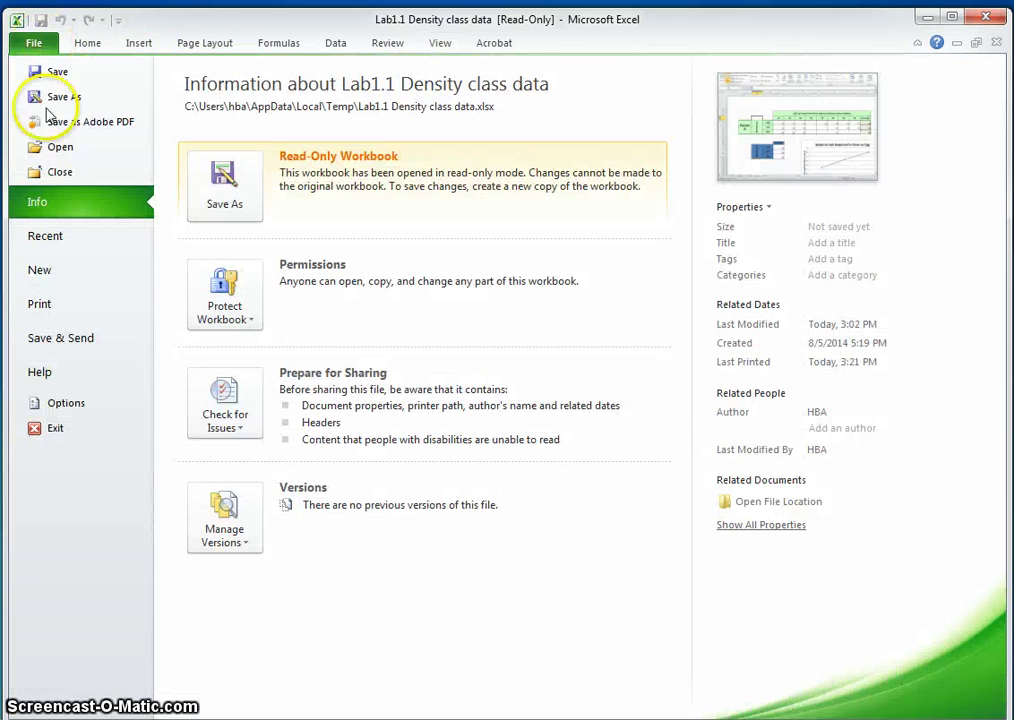
click(58, 308)
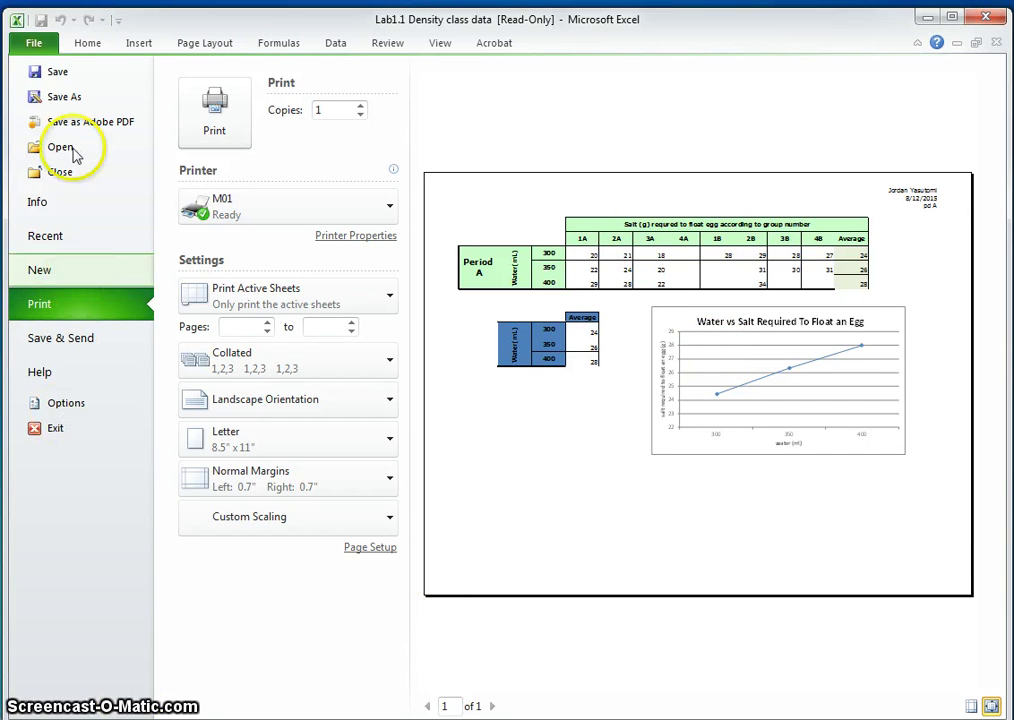
click(220, 137)
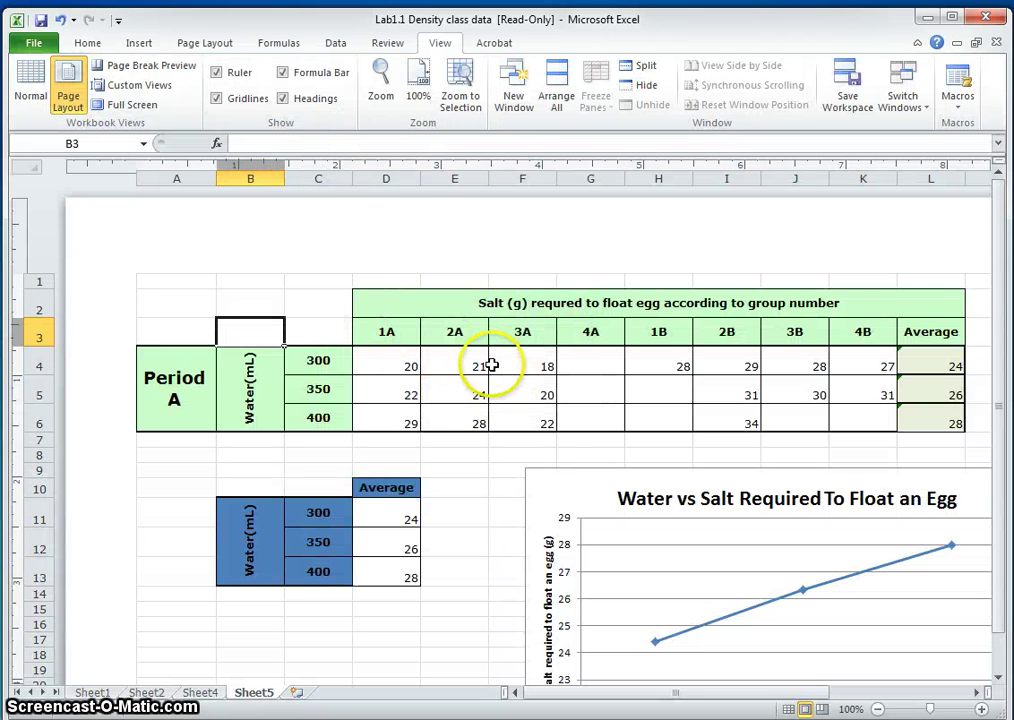
- Examine the line chart alongside the averages table it plots, the class data table and the page header
click(560, 640)
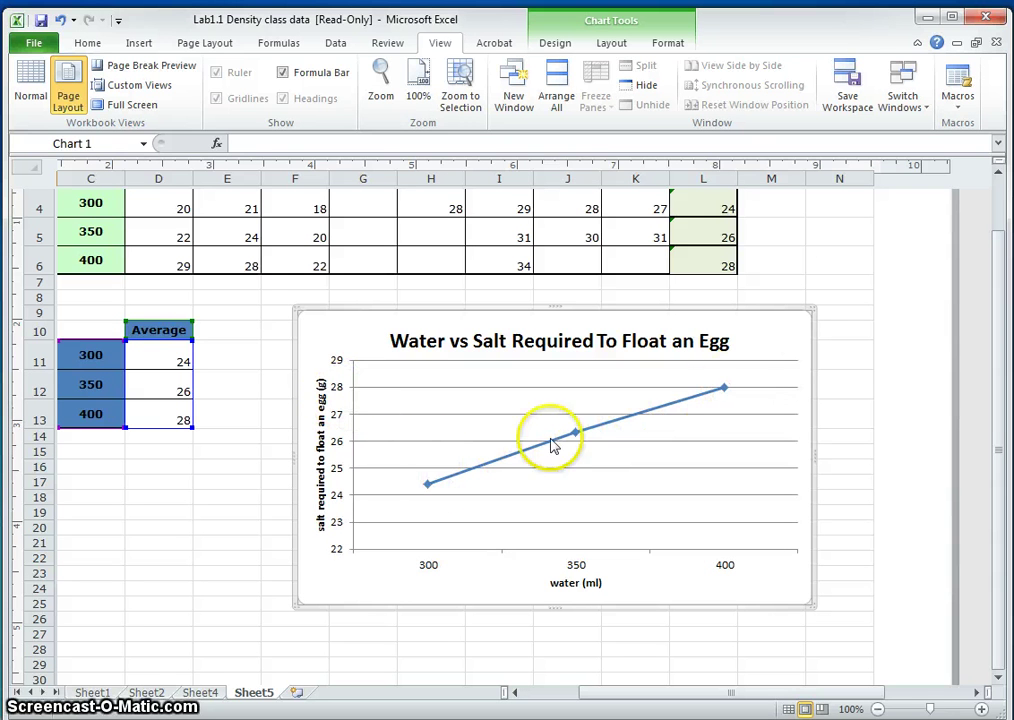
mouse_move(728, 395)
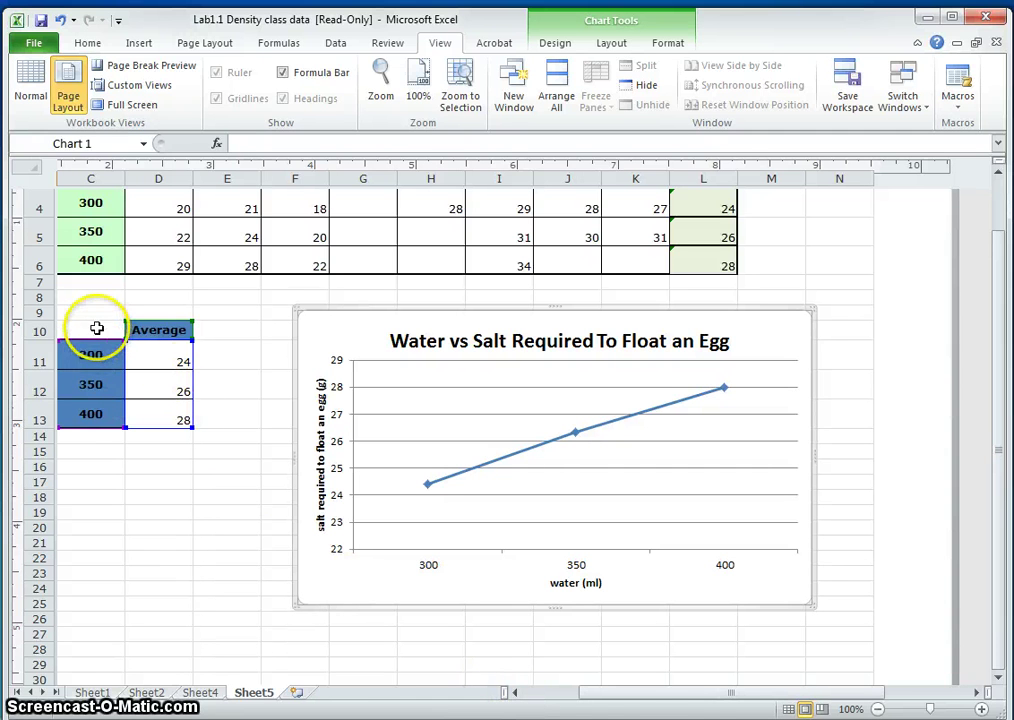
drag(90, 330, 160, 412)
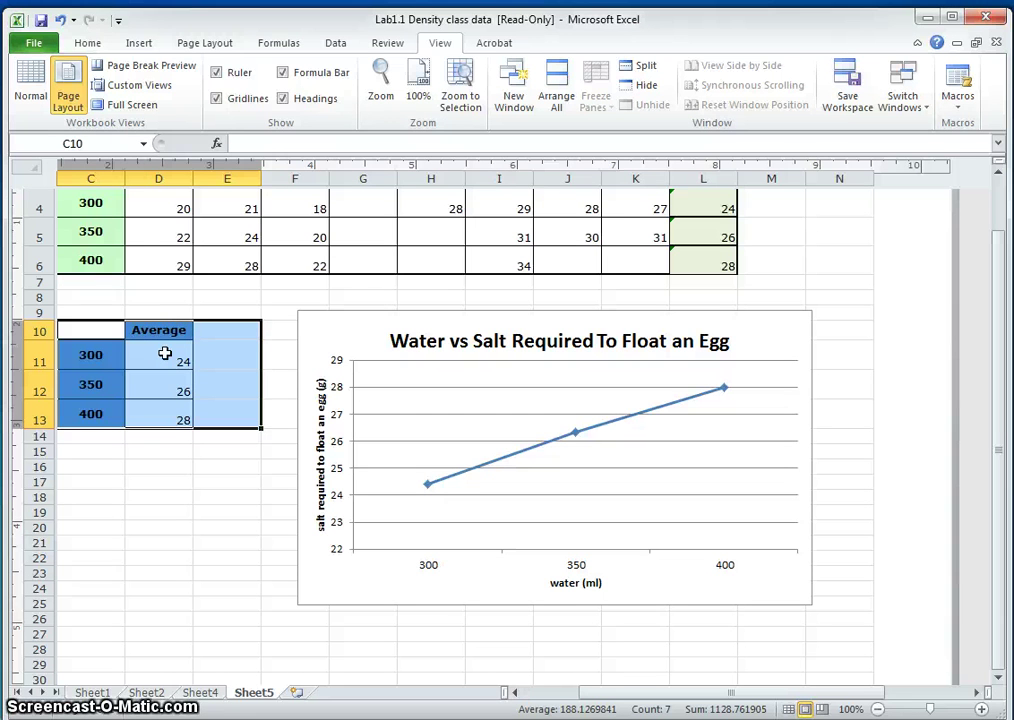
scroll(180, 400, up, 2)
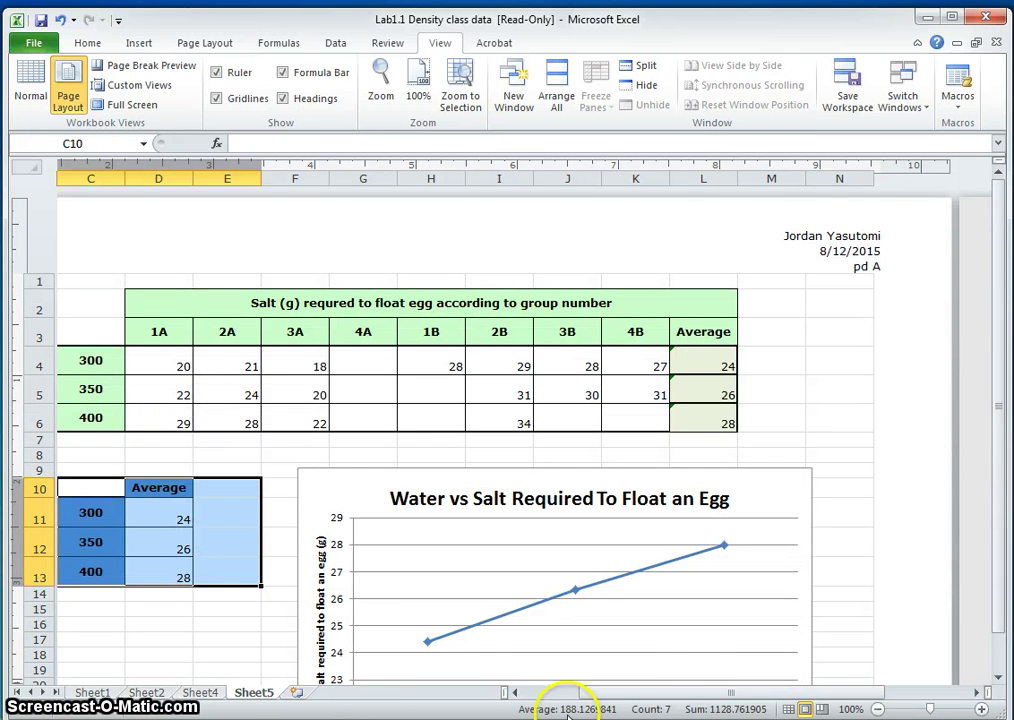
click(680, 686)
drag(679, 696, 615, 708)
scroll(464, 638, down, 1)
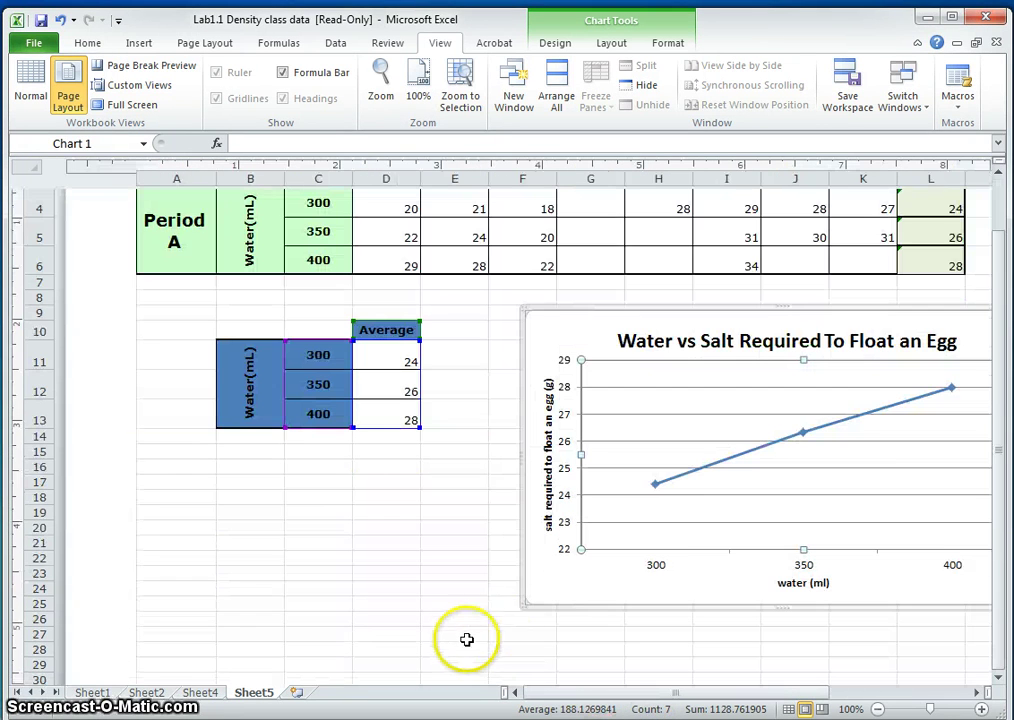
scroll(441, 520, up, 1)
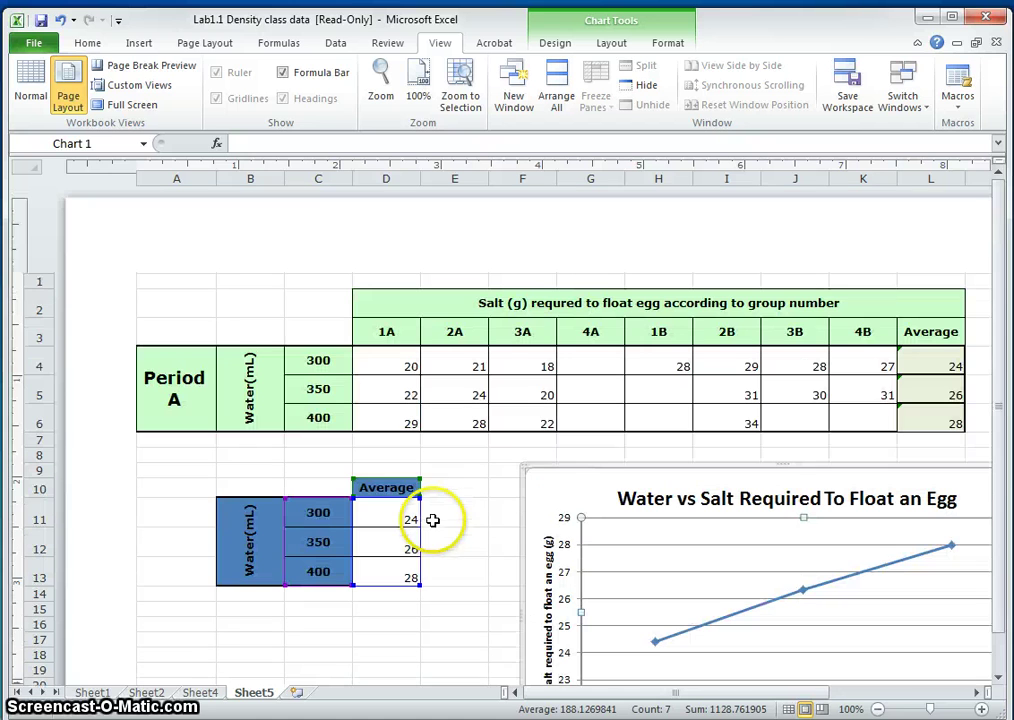